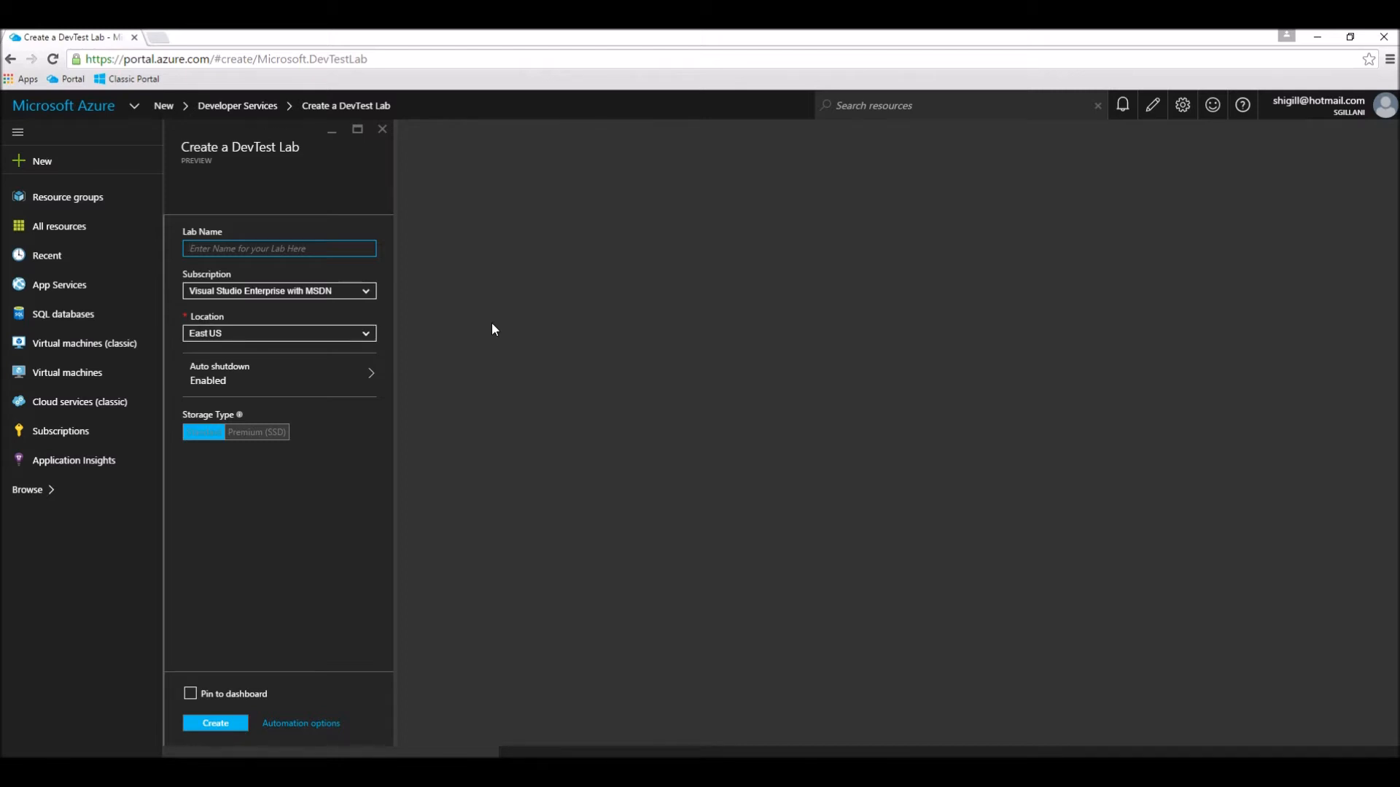
Step: Create a DevTest lab named AnyBrandAcademy-DSLab, checking its auto-shutdown settings and pinning it to the dashboard
type("AnyBrandAcad")
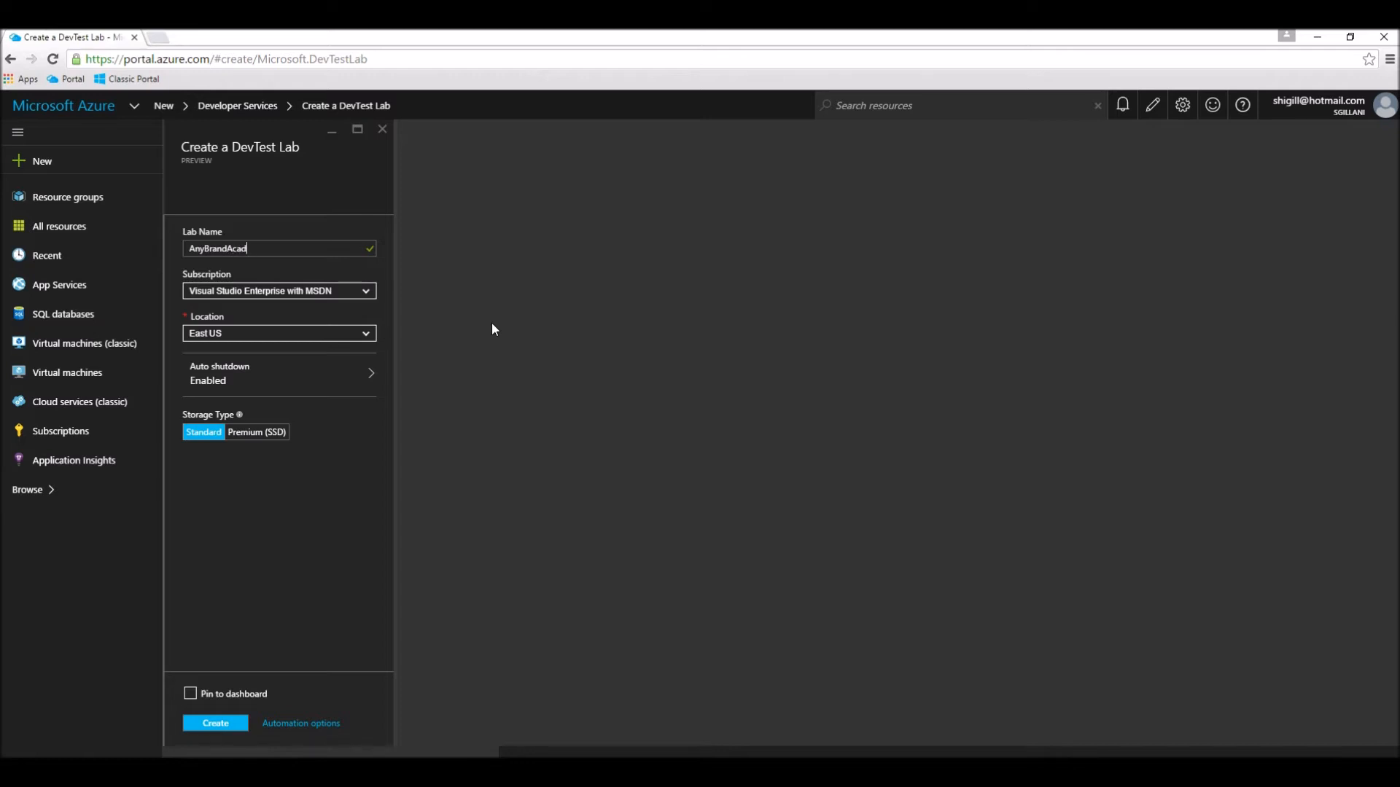
type("emy-DSLab")
left_click(222, 392)
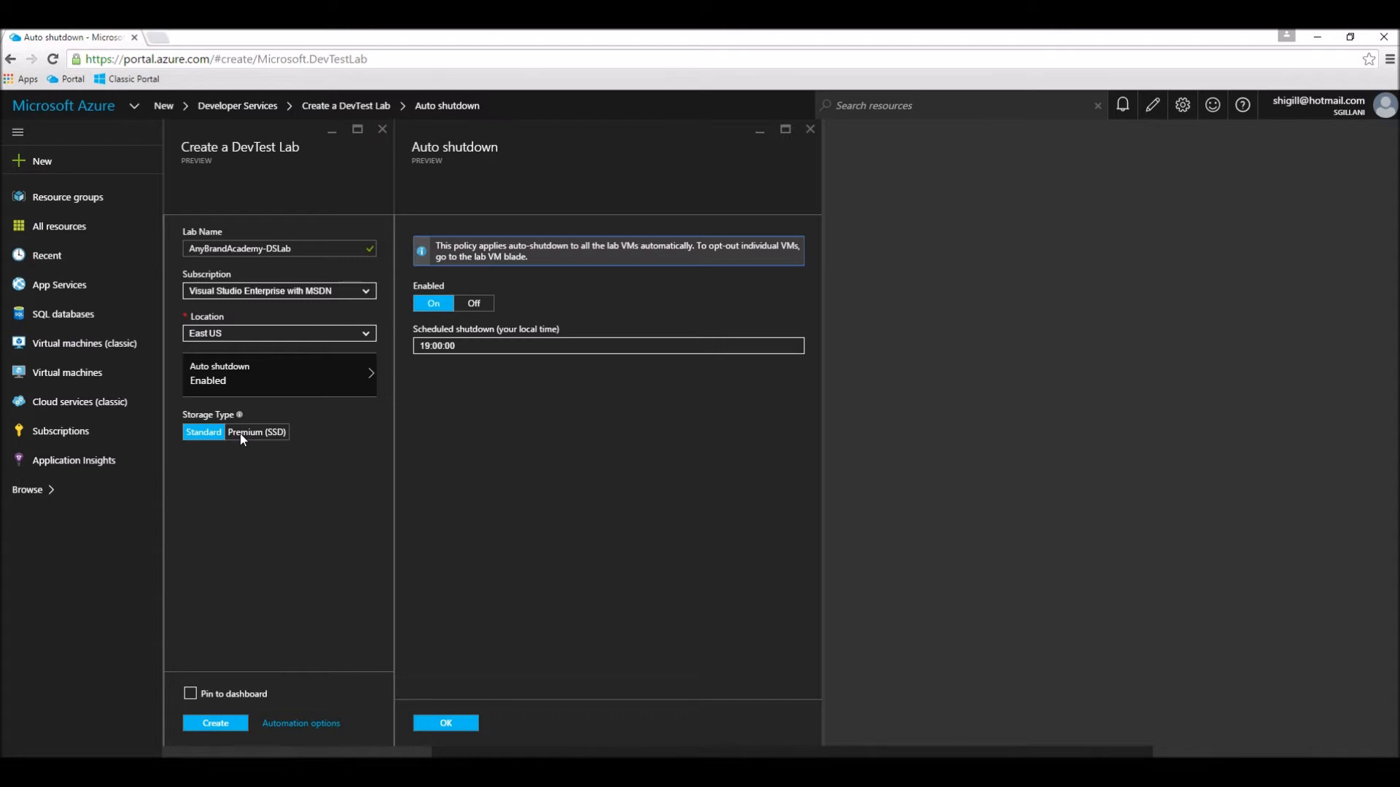
left_click(190, 694)
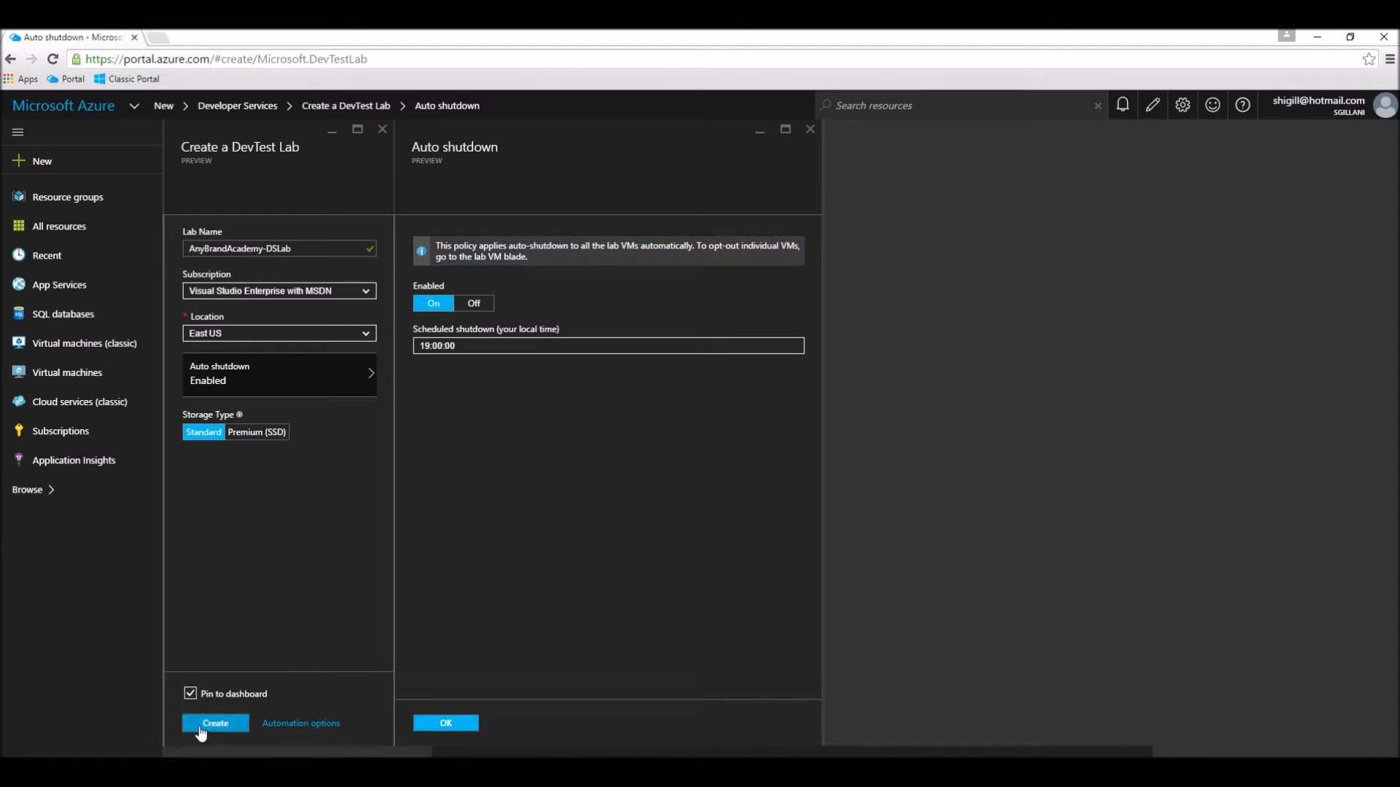
left_click(202, 730)
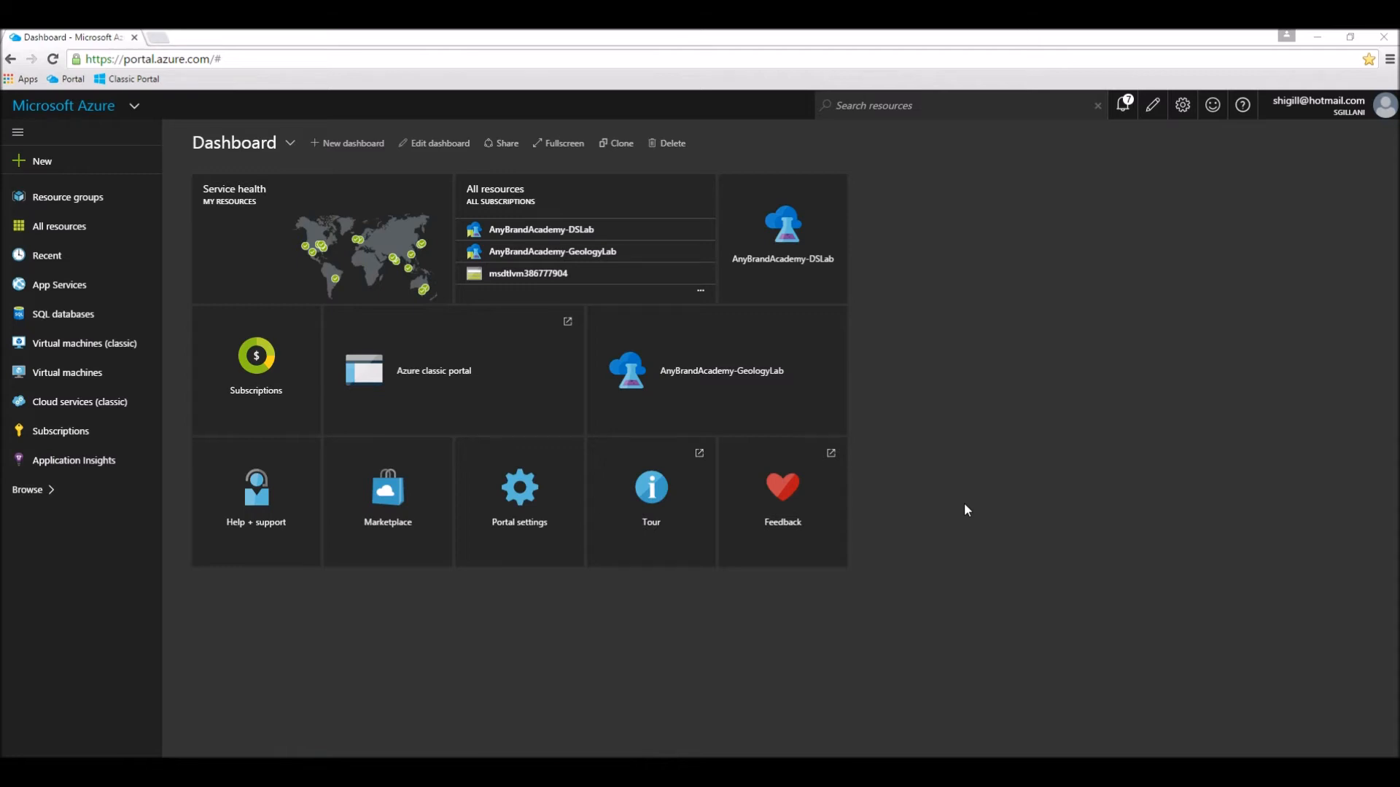
Step: Open the user access settings of AnyBrandAcademy-DSLab and start a new access assignment with the DevTest Labs User role
left_click(789, 235)
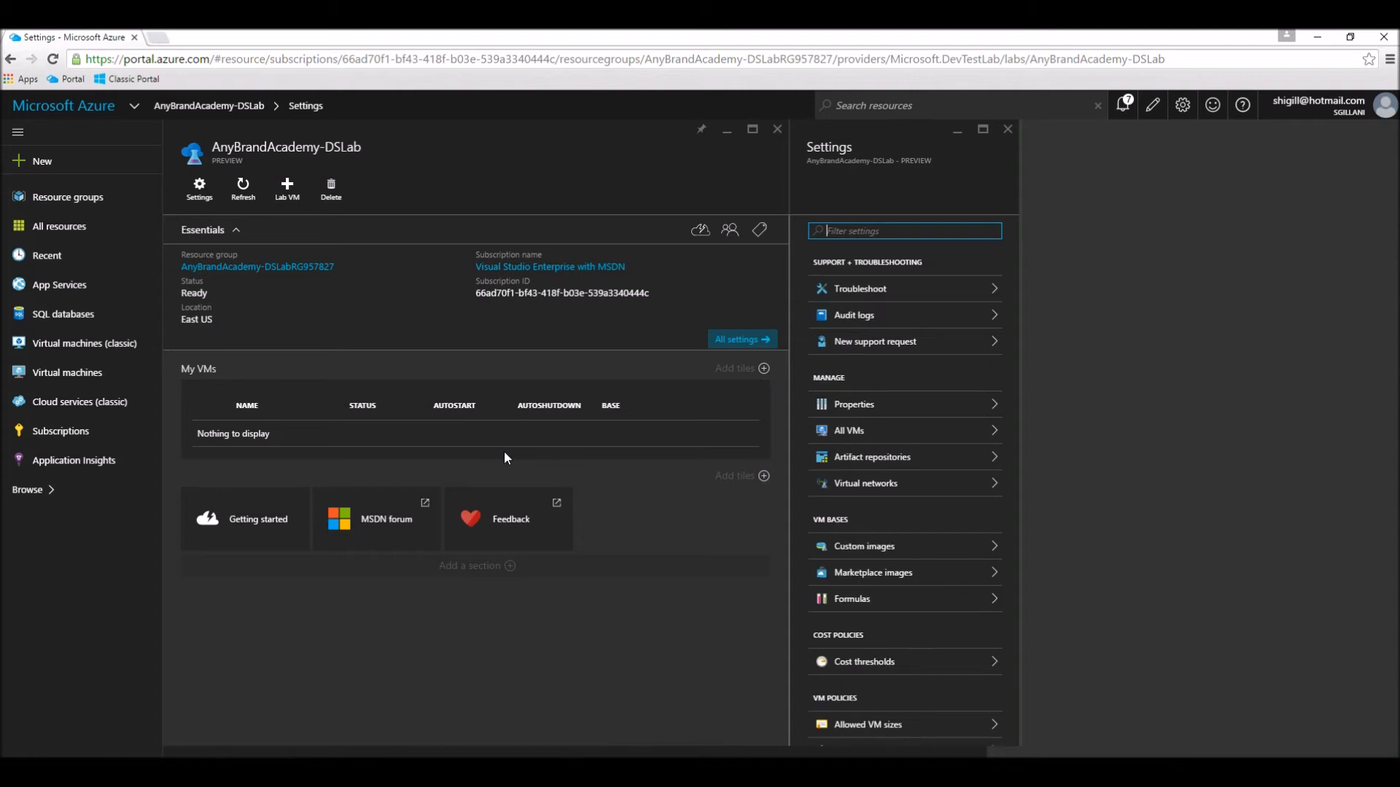
scroll(916, 414, "down", 3)
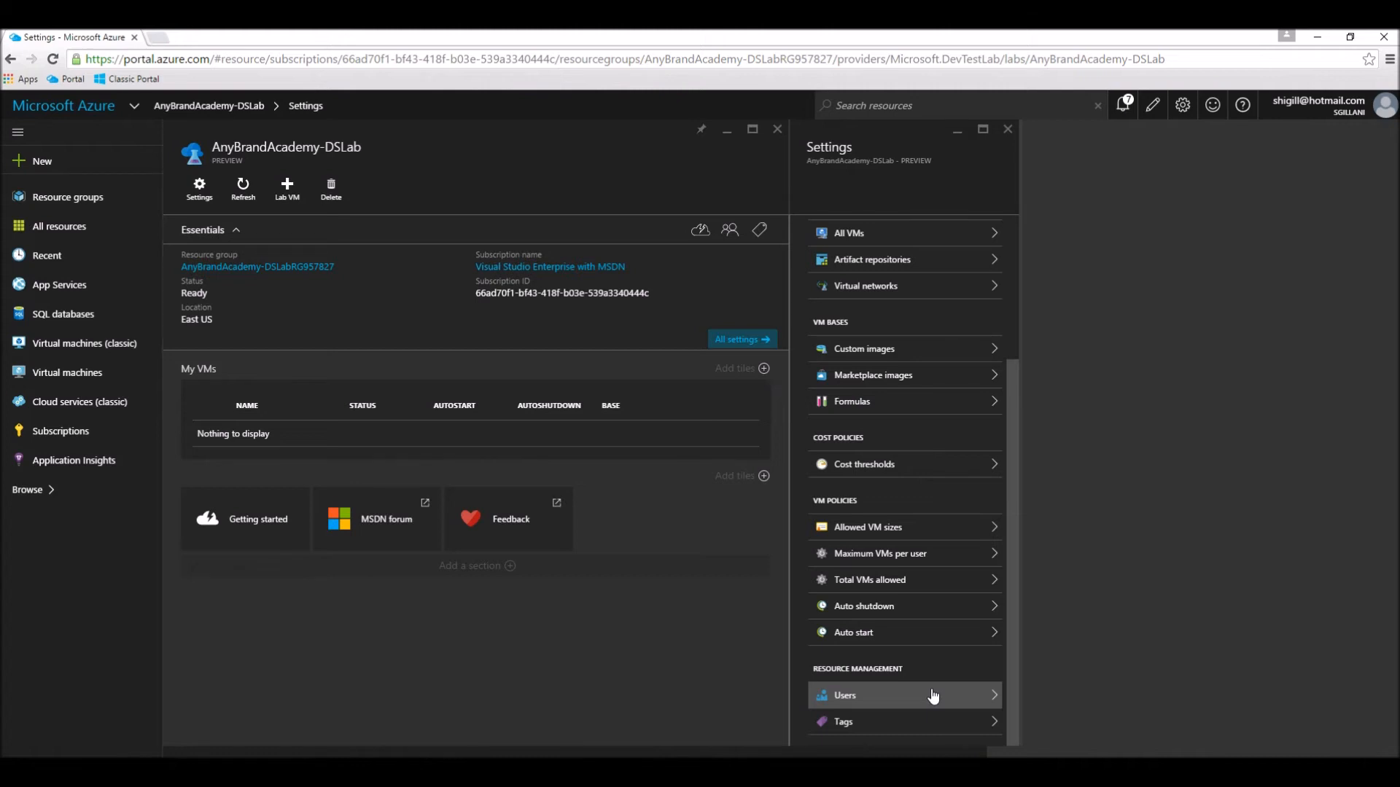
left_click(874, 703)
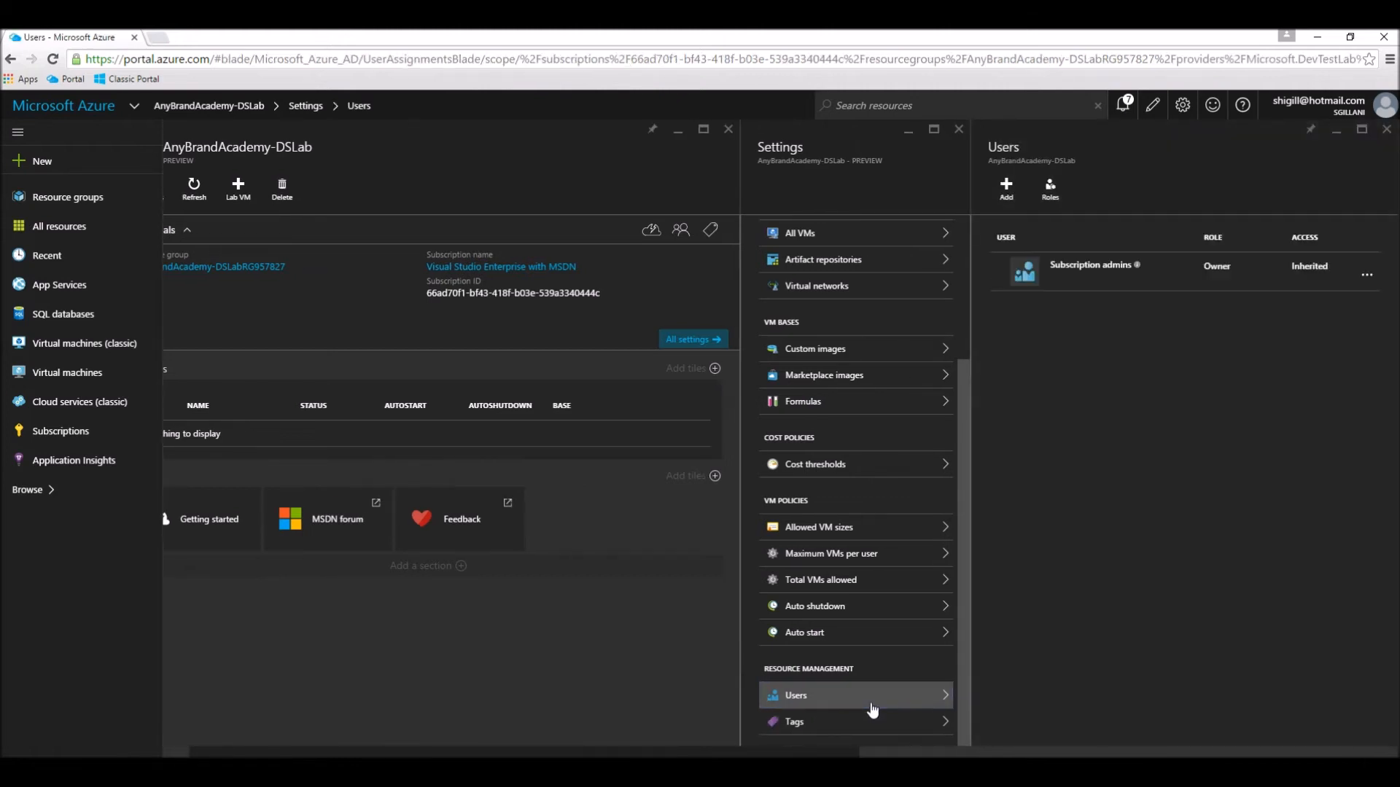
left_click(1003, 191)
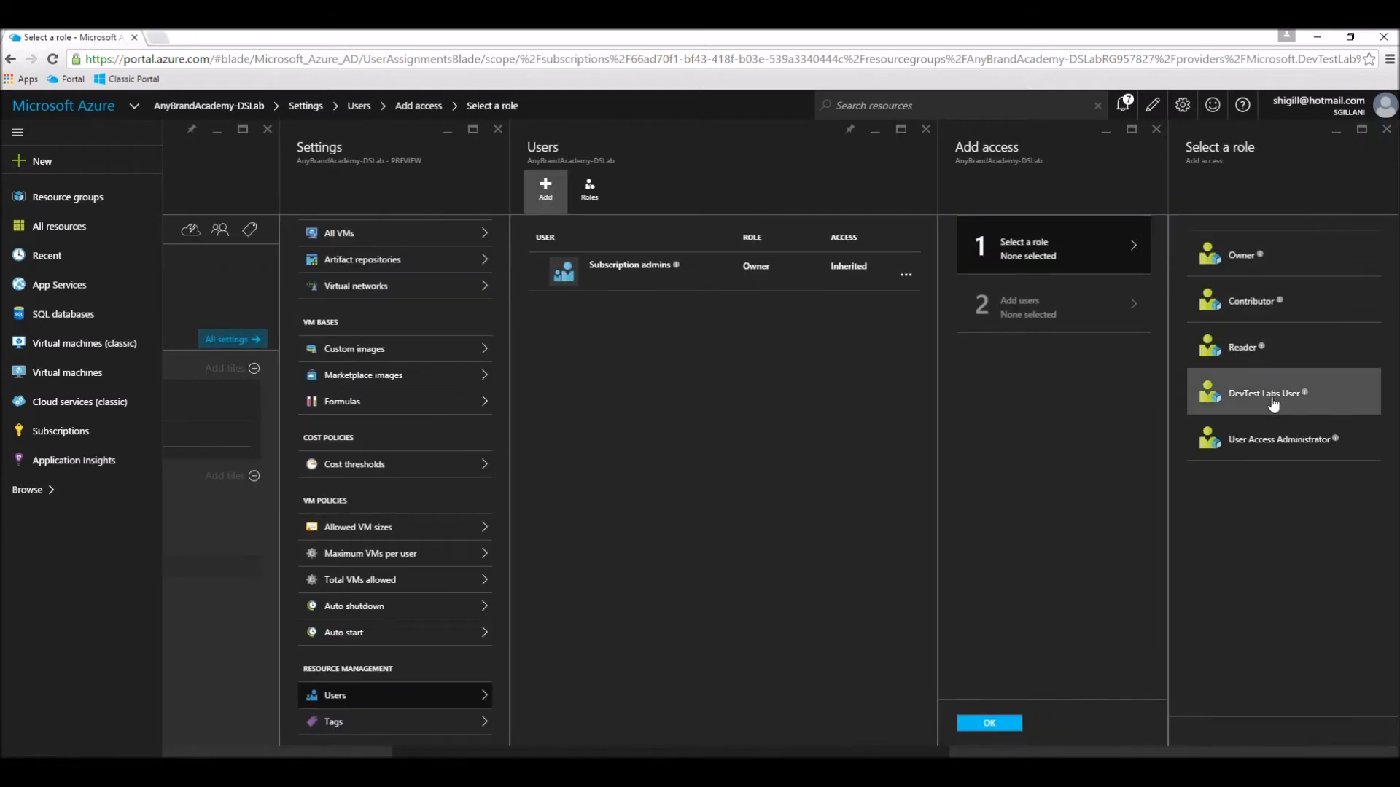
left_click(1272, 401)
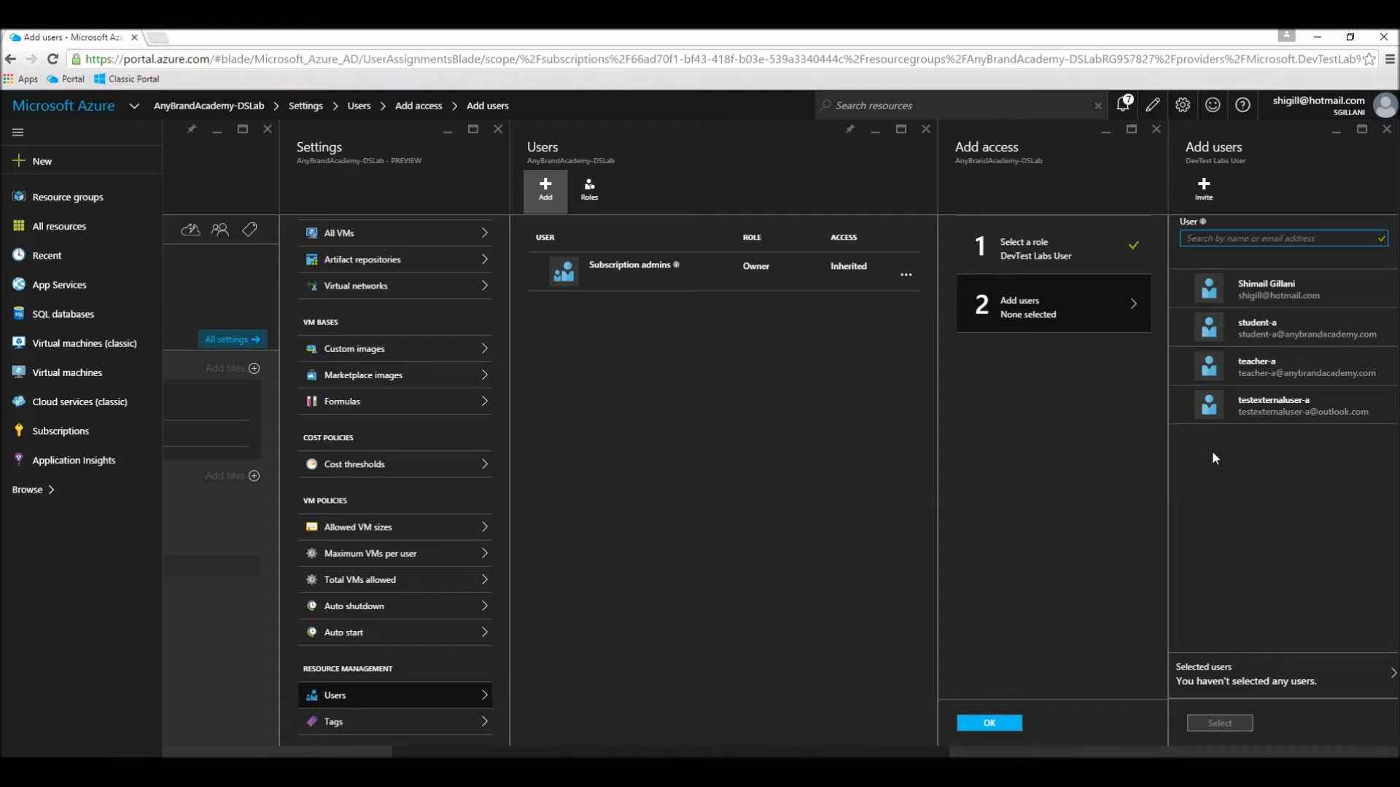
Step: Assign the role to the student, teacher and external test accounts, and close the lab's user list
left_click(1178, 328)
left_click(1178, 367)
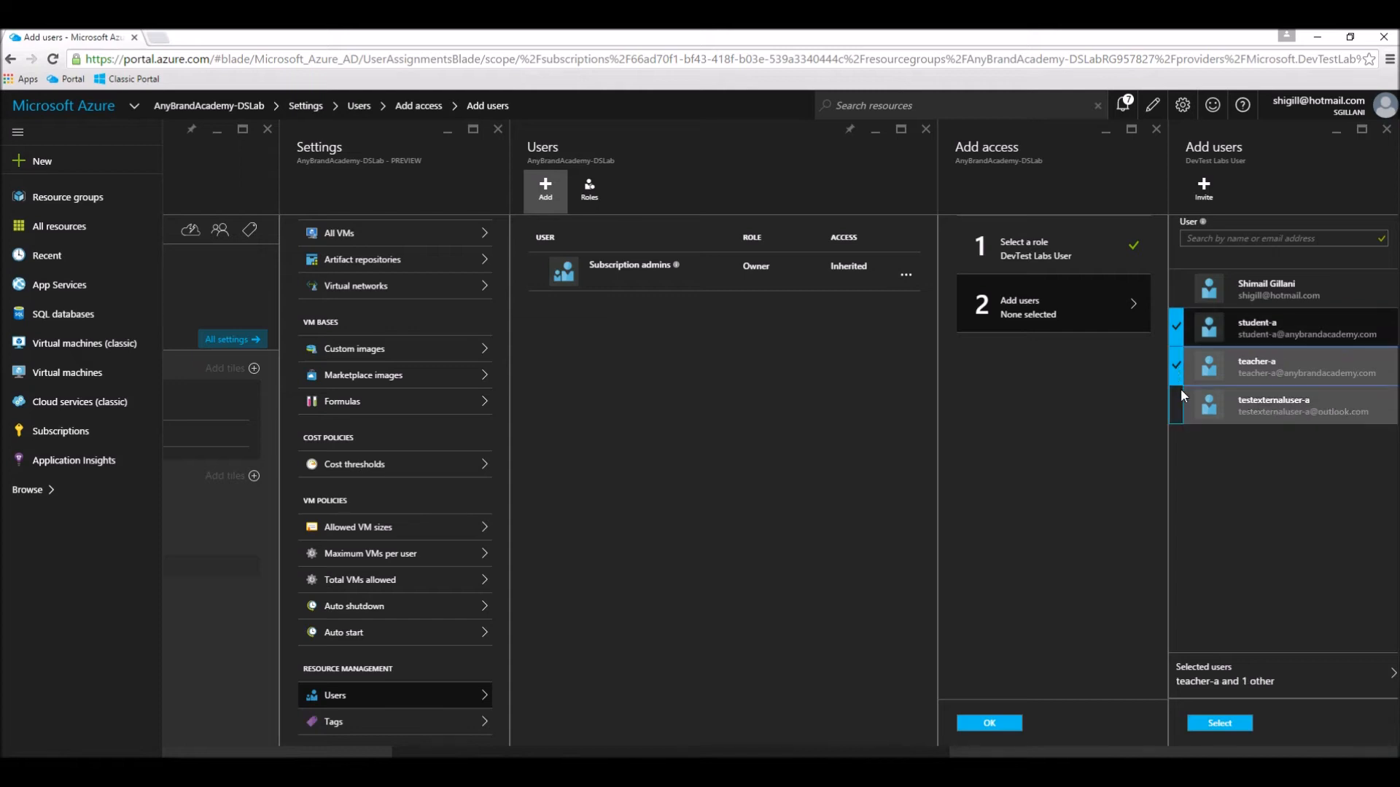
left_click(1181, 395)
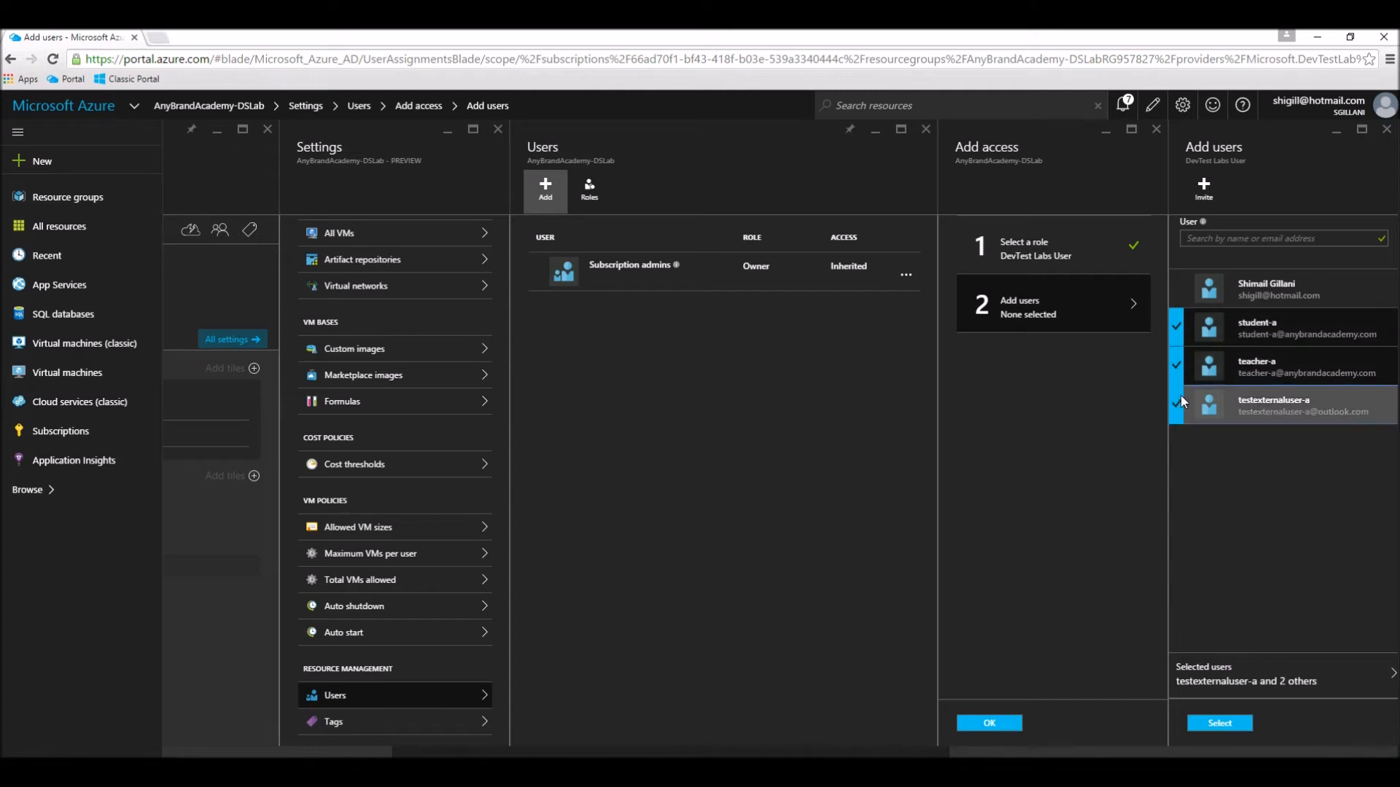
left_click(1217, 725)
left_click(1004, 721)
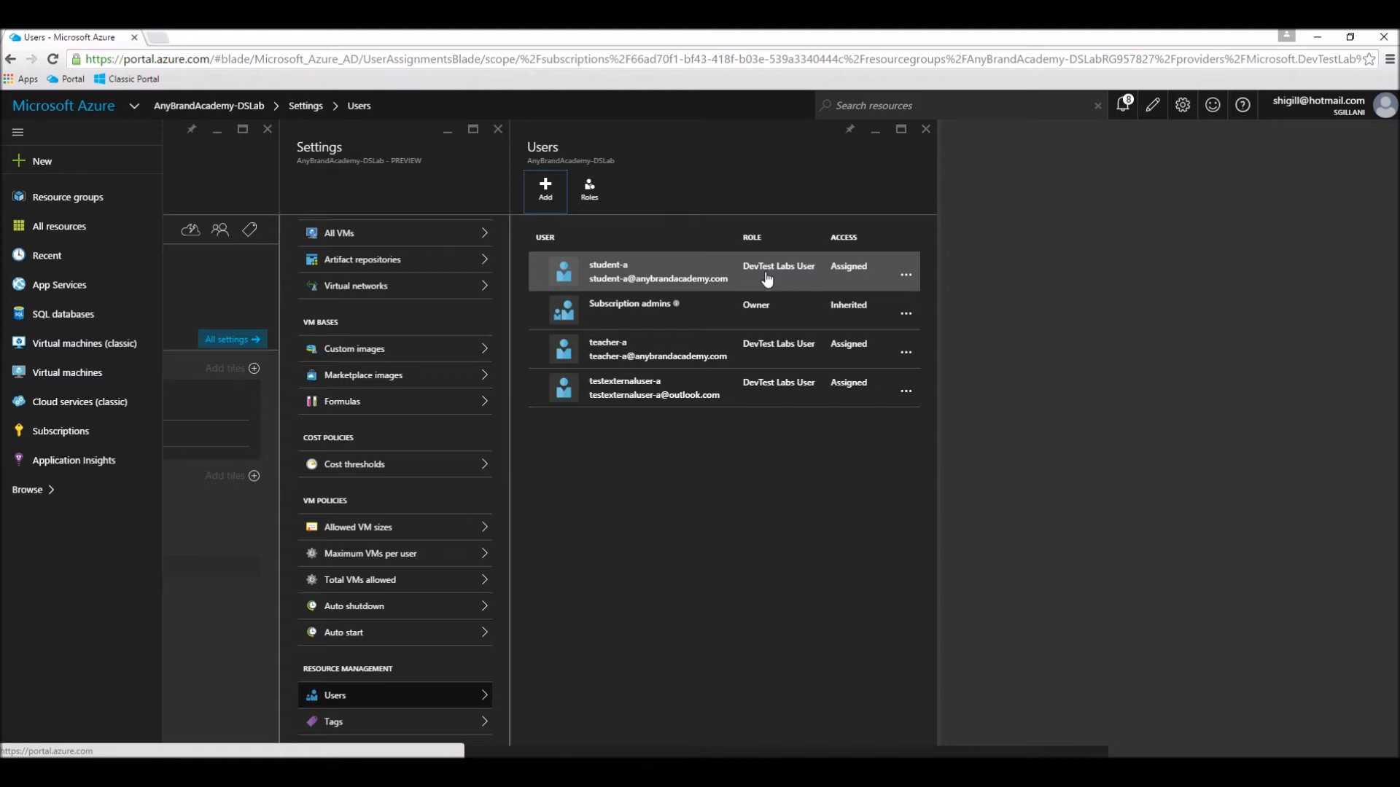
left_click(927, 131)
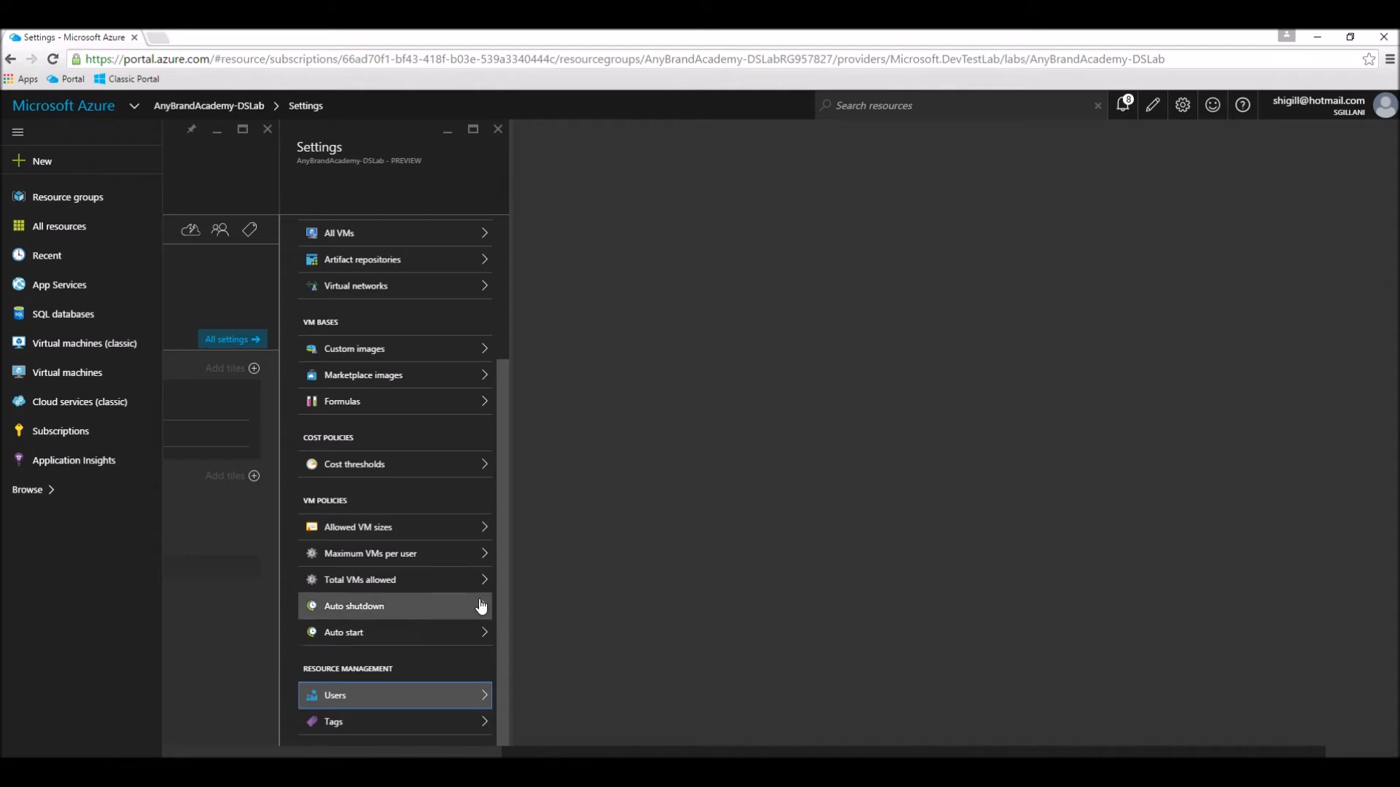
Step: Enable the allowed VM sizes policy for Standard_A0, Standard_A1, Standard_A2, Basic_A1, Basic_A2 and Basic_A3, and save it
left_click(355, 527)
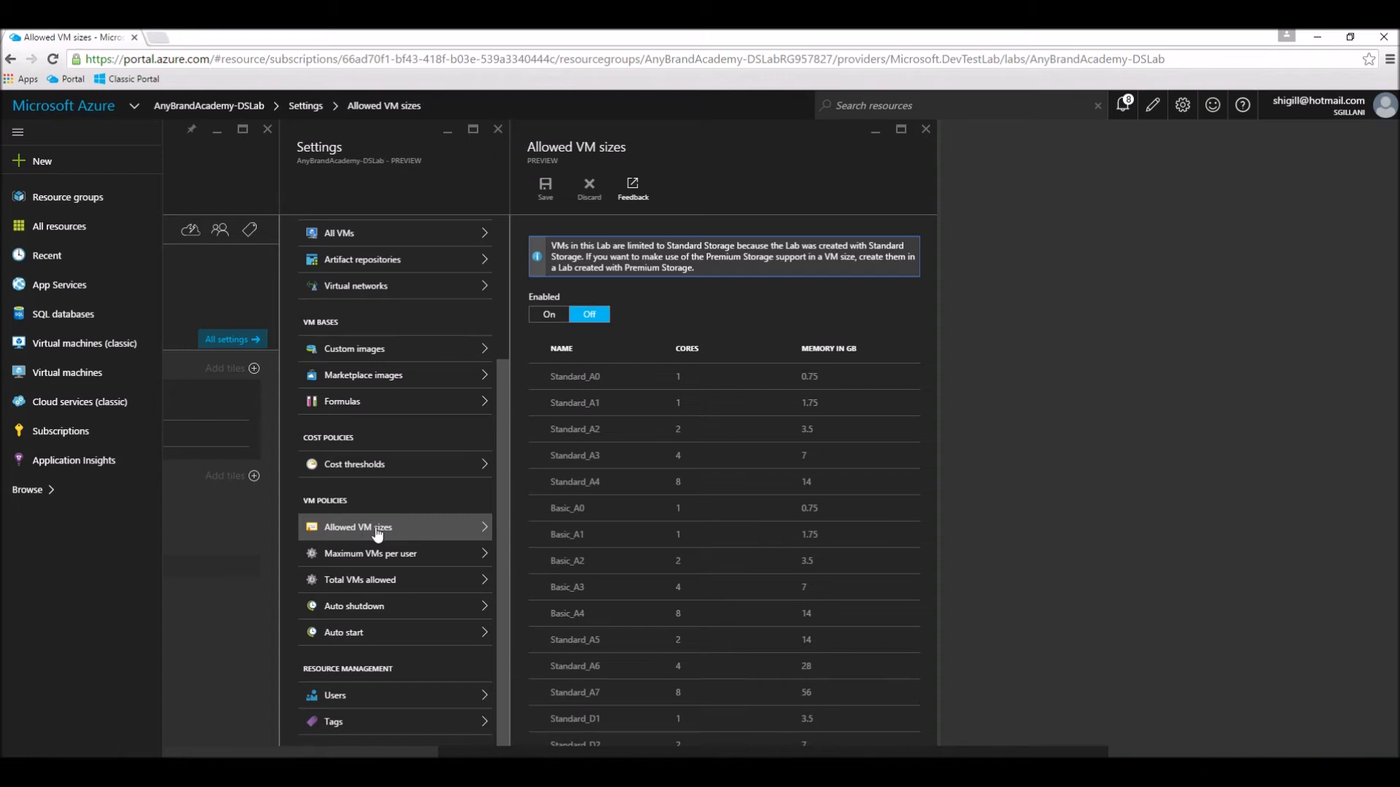
left_click(549, 315)
left_click(537, 376)
left_click(538, 402)
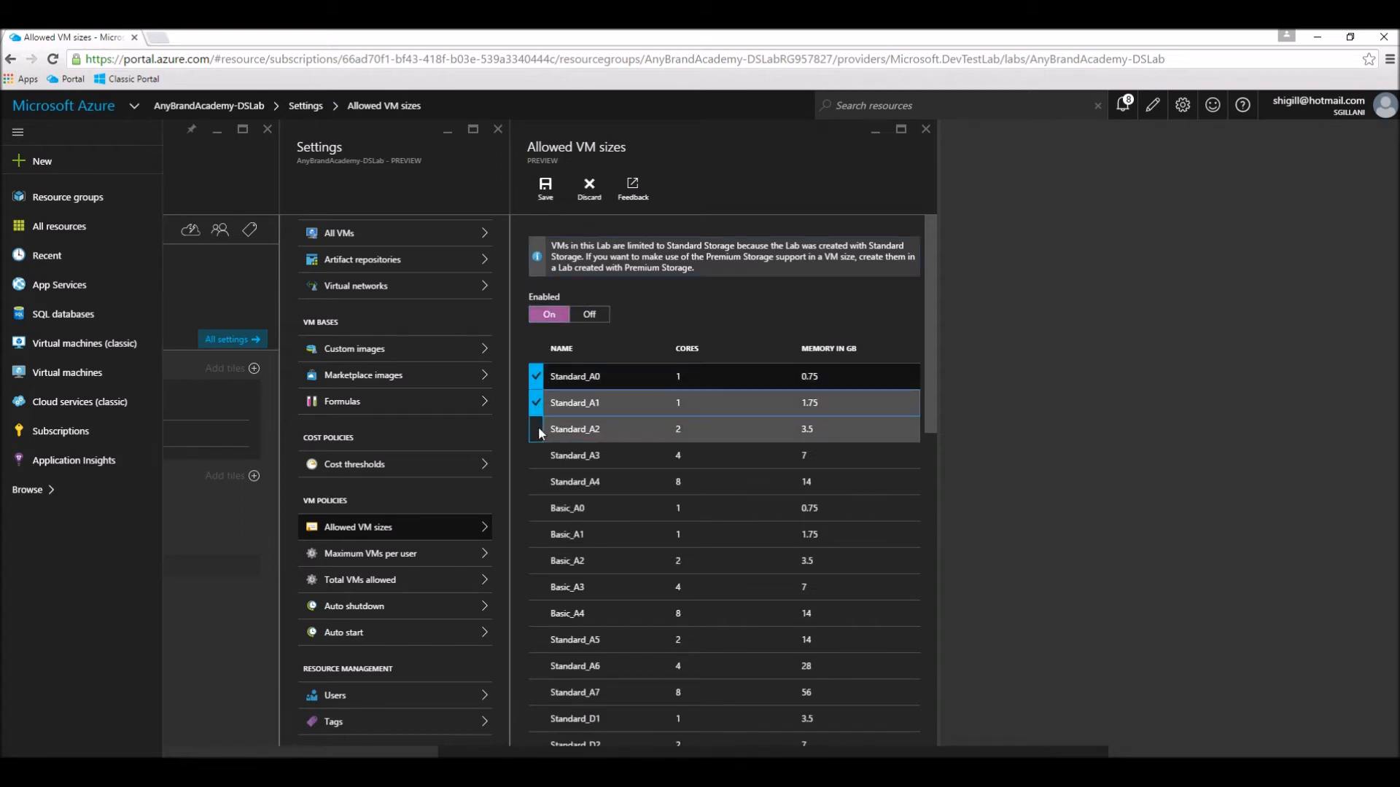
left_click(538, 429)
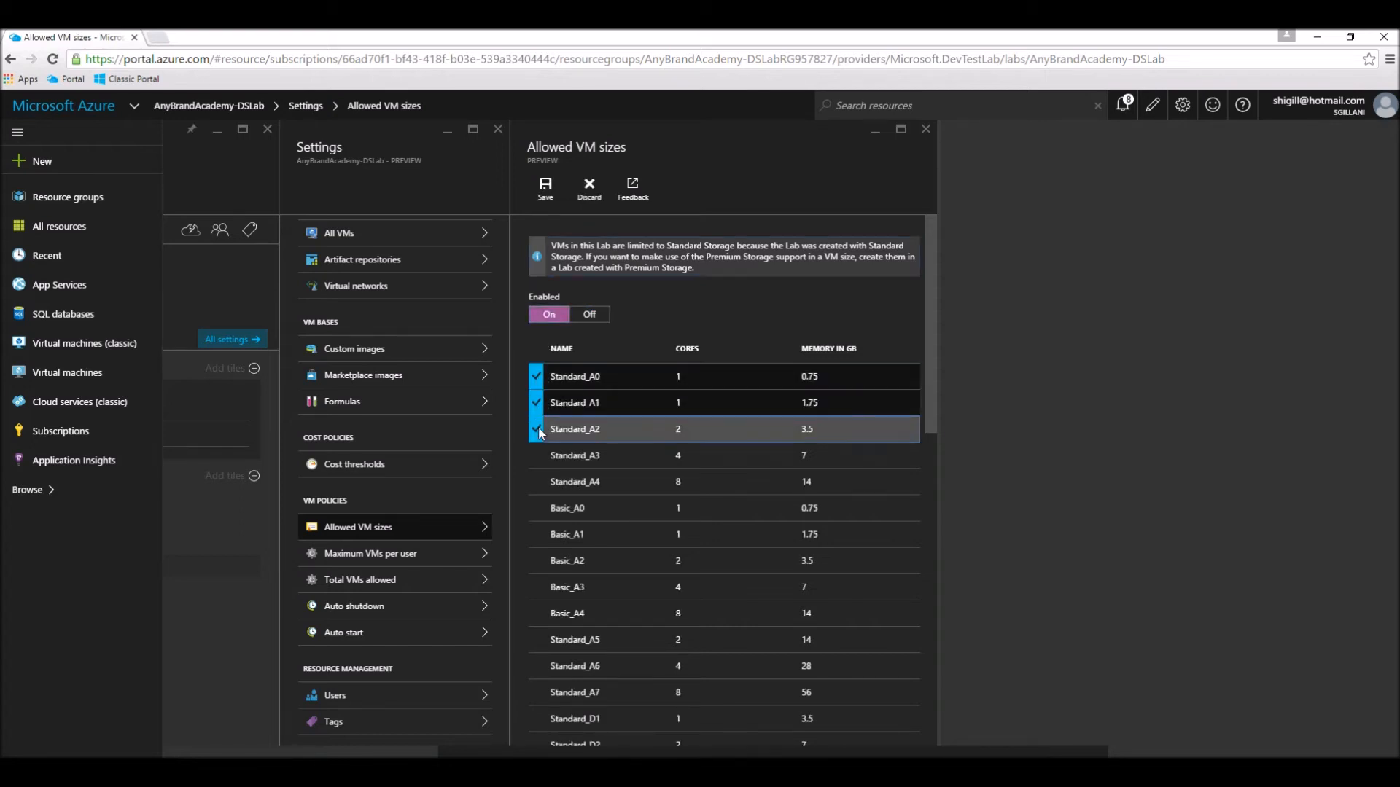
left_click(542, 535)
left_click(536, 589)
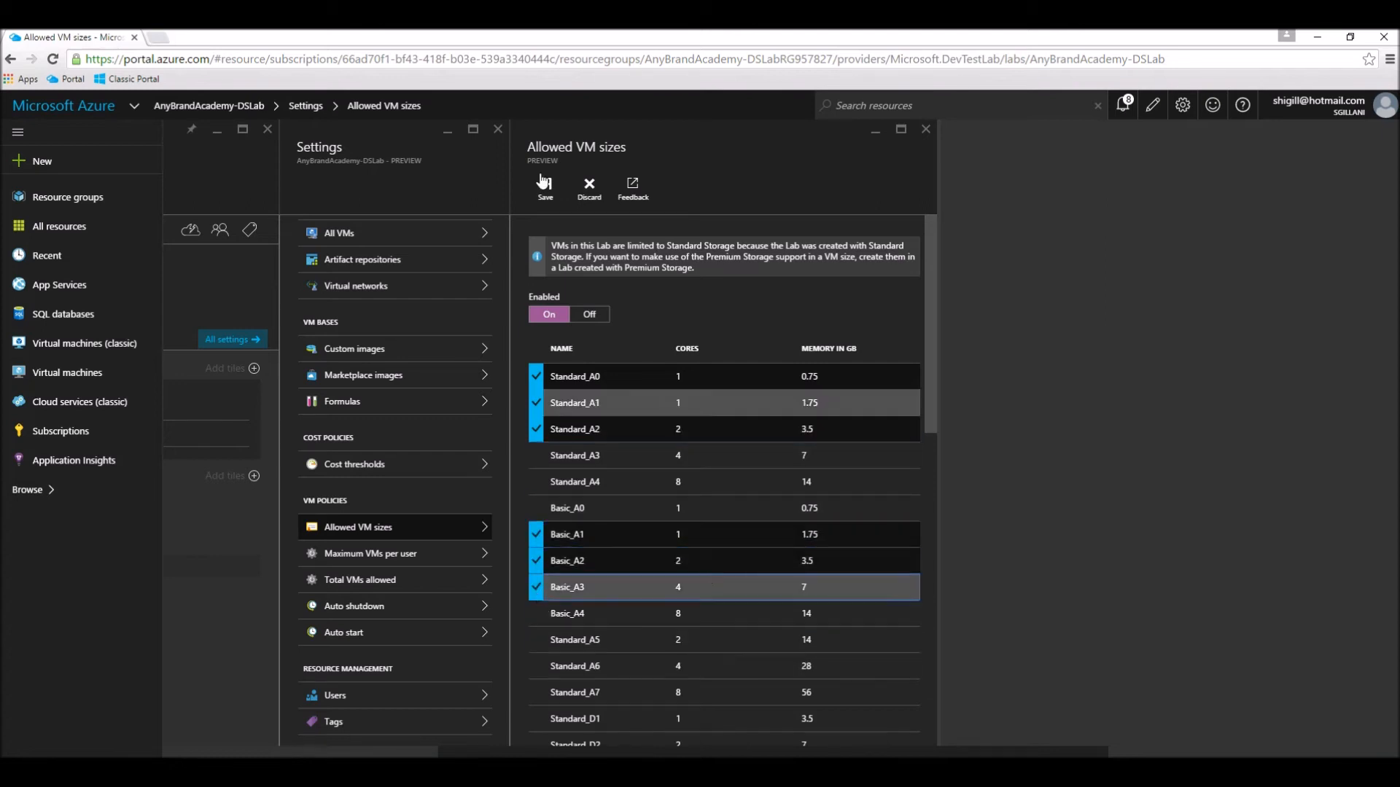
left_click(551, 187)
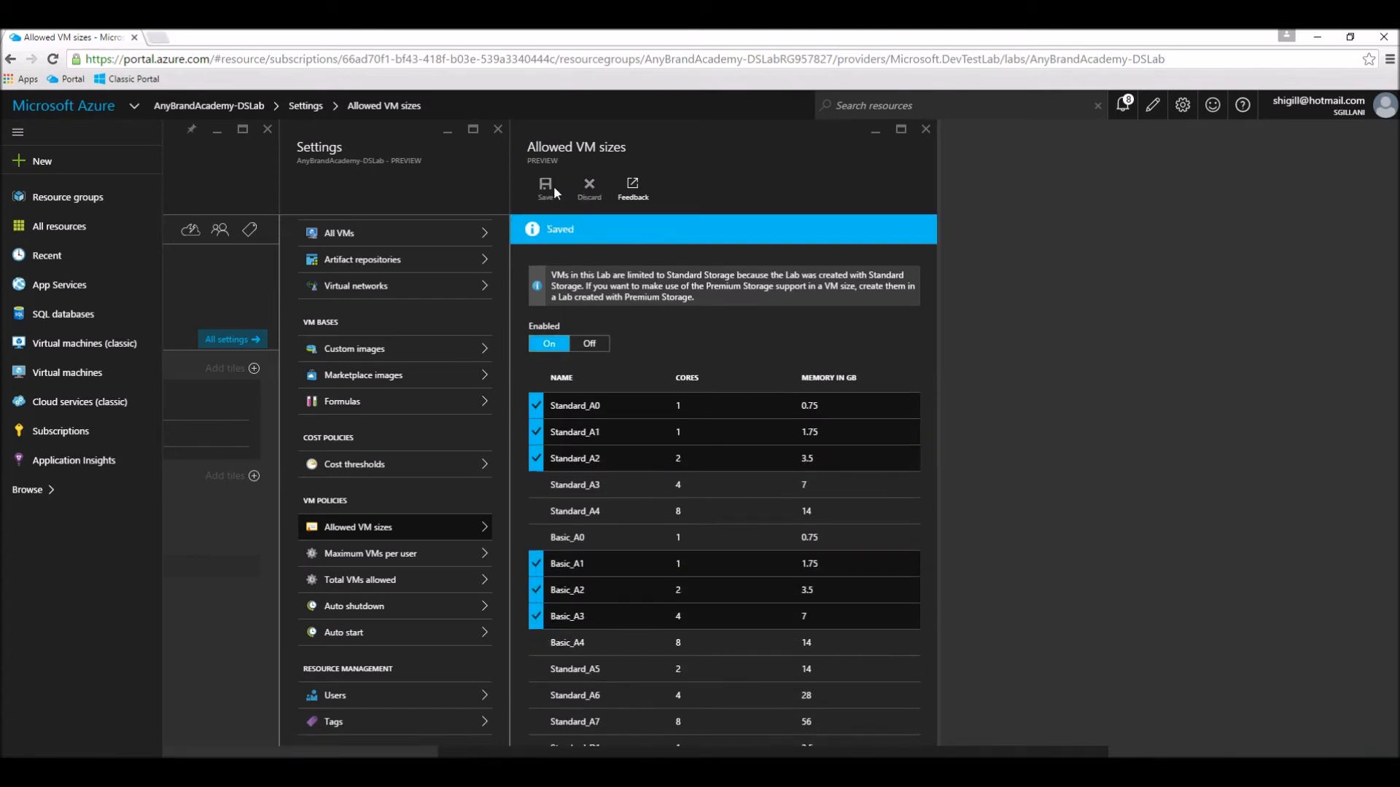
Step: Set the maximum VMs allowed per user to 3 and save the policy
left_click(461, 560)
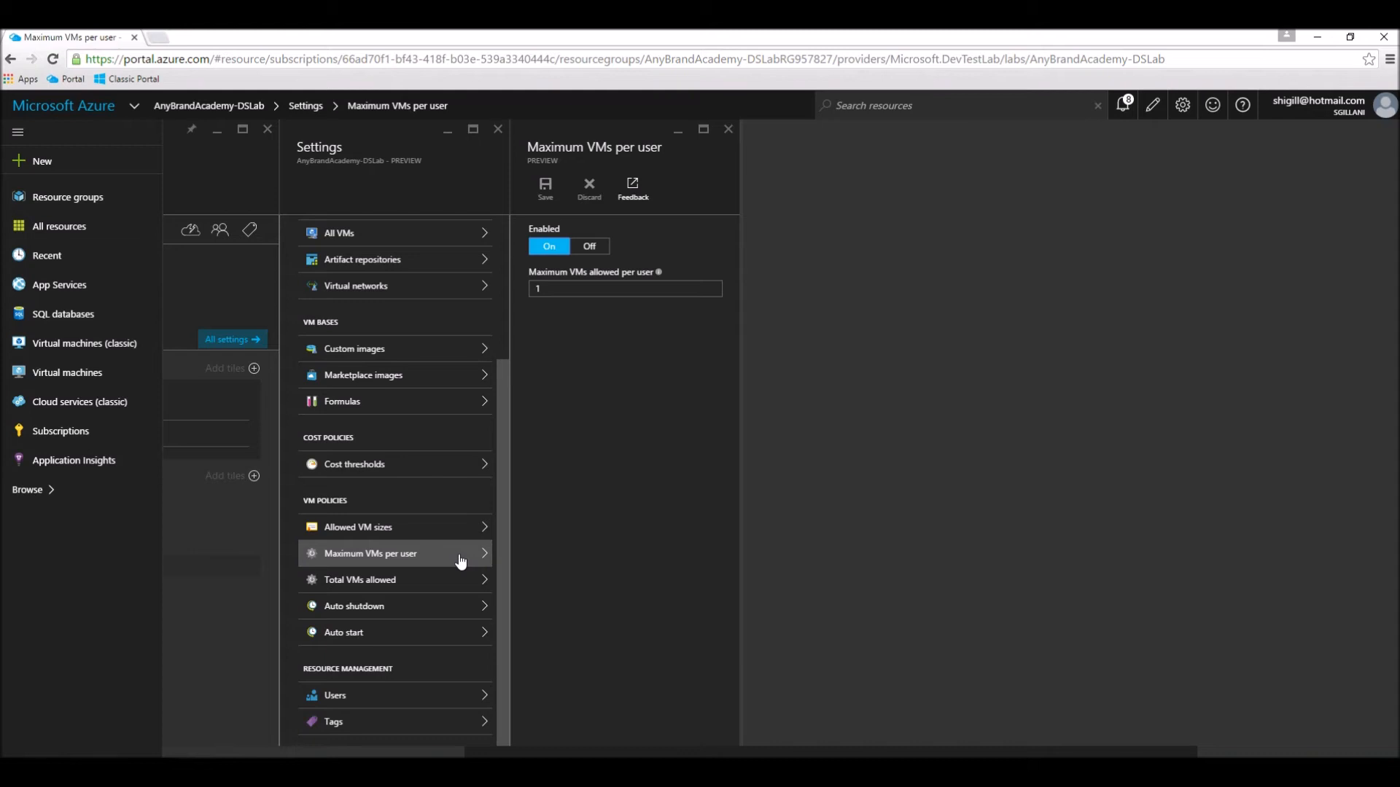
left_click(557, 289)
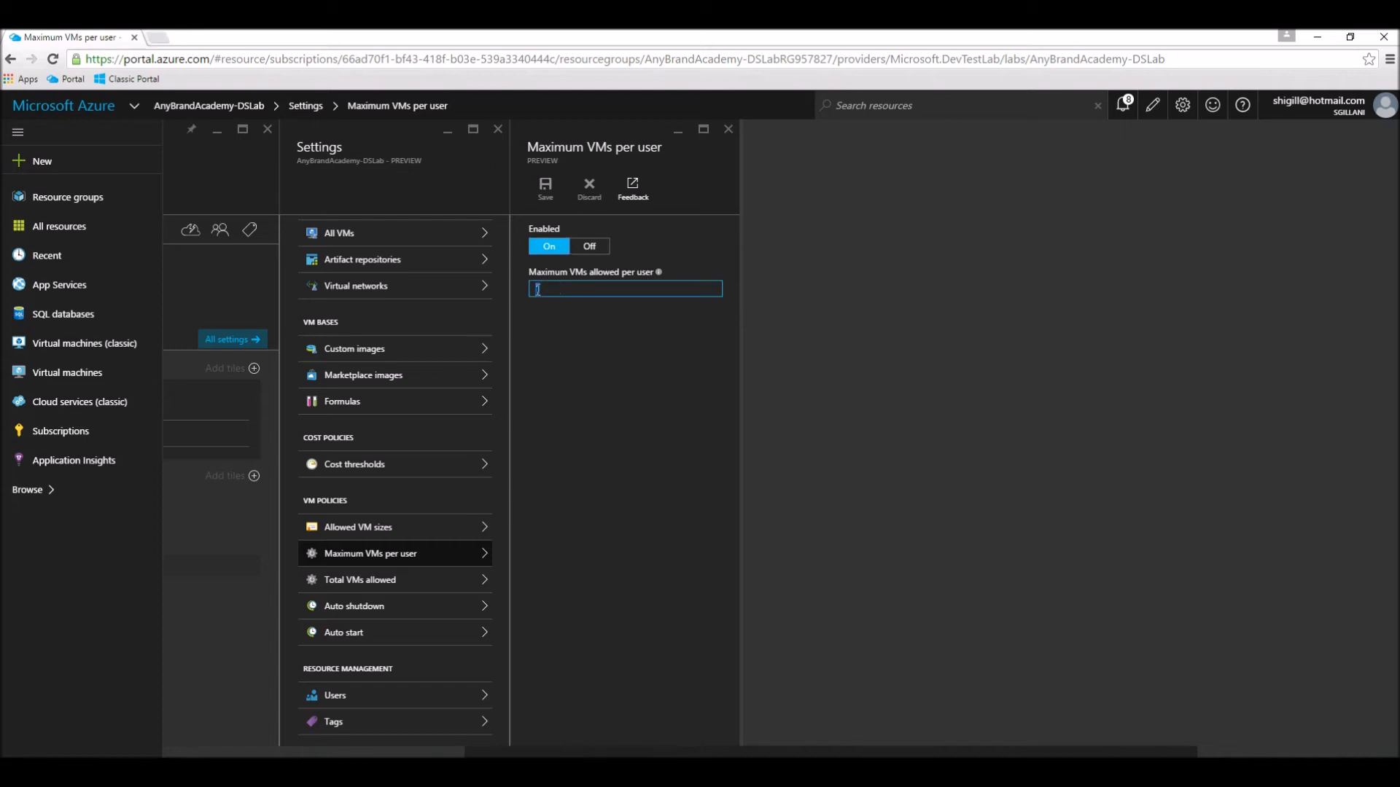
type("3")
left_click(546, 187)
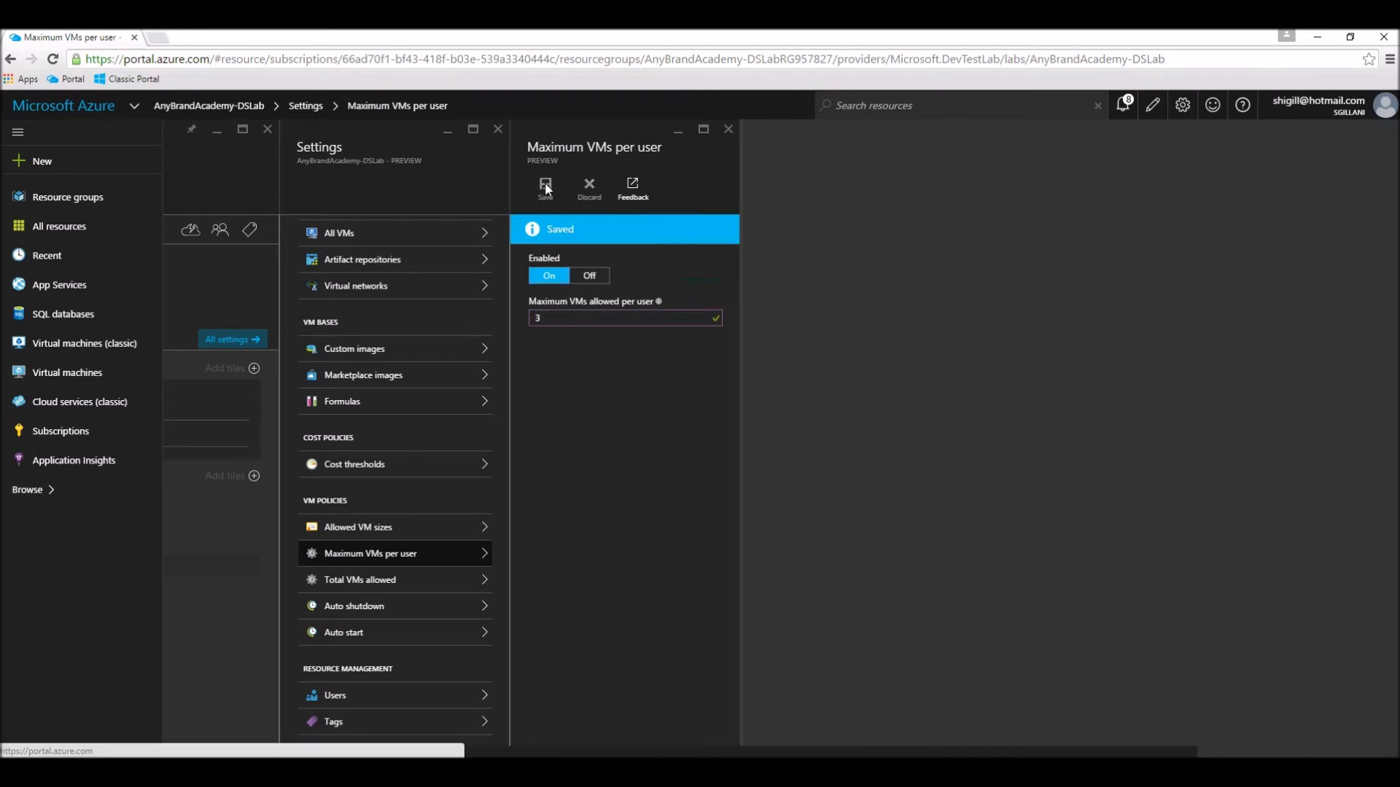
Step: Set the total VMs allowed in the lab to 9 and save the policy
left_click(440, 581)
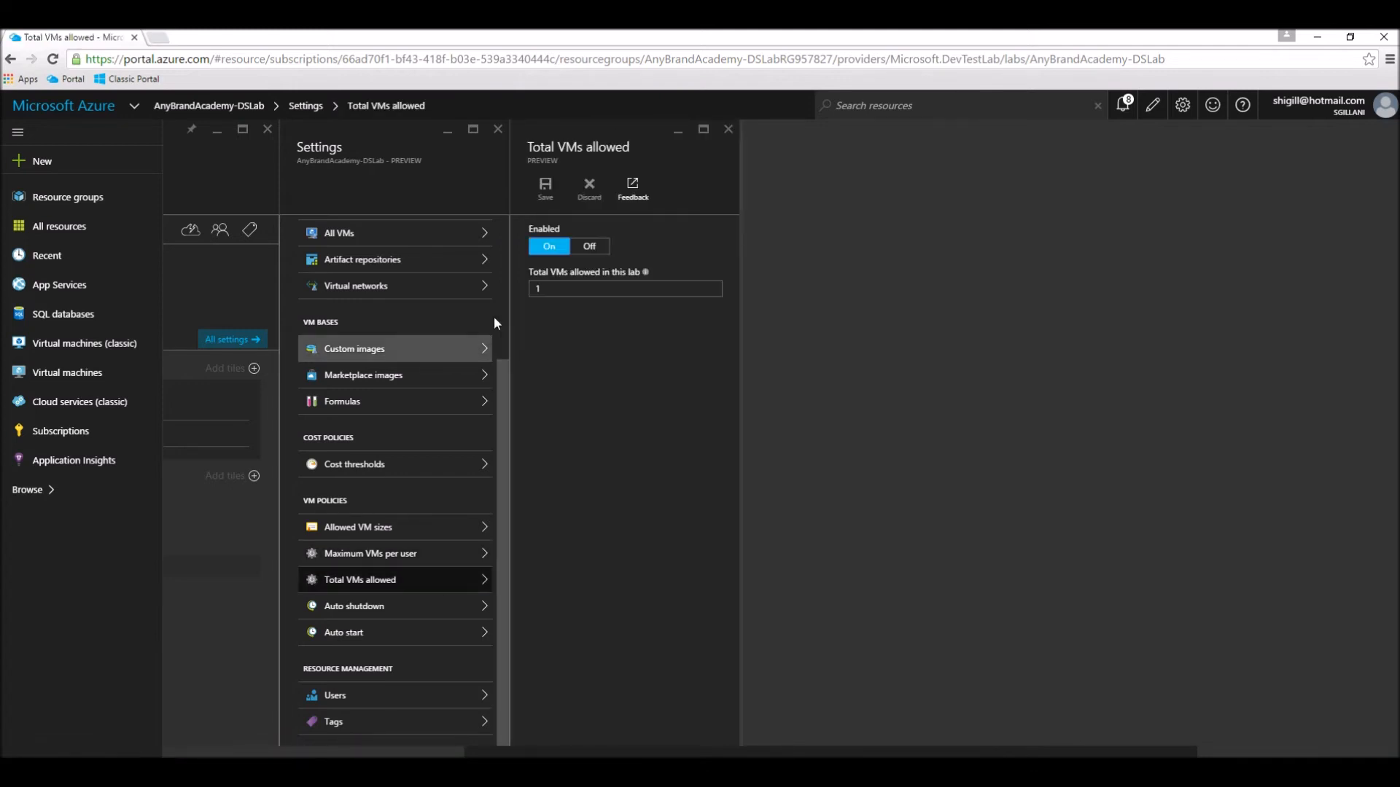
double_click(522, 289)
type("9")
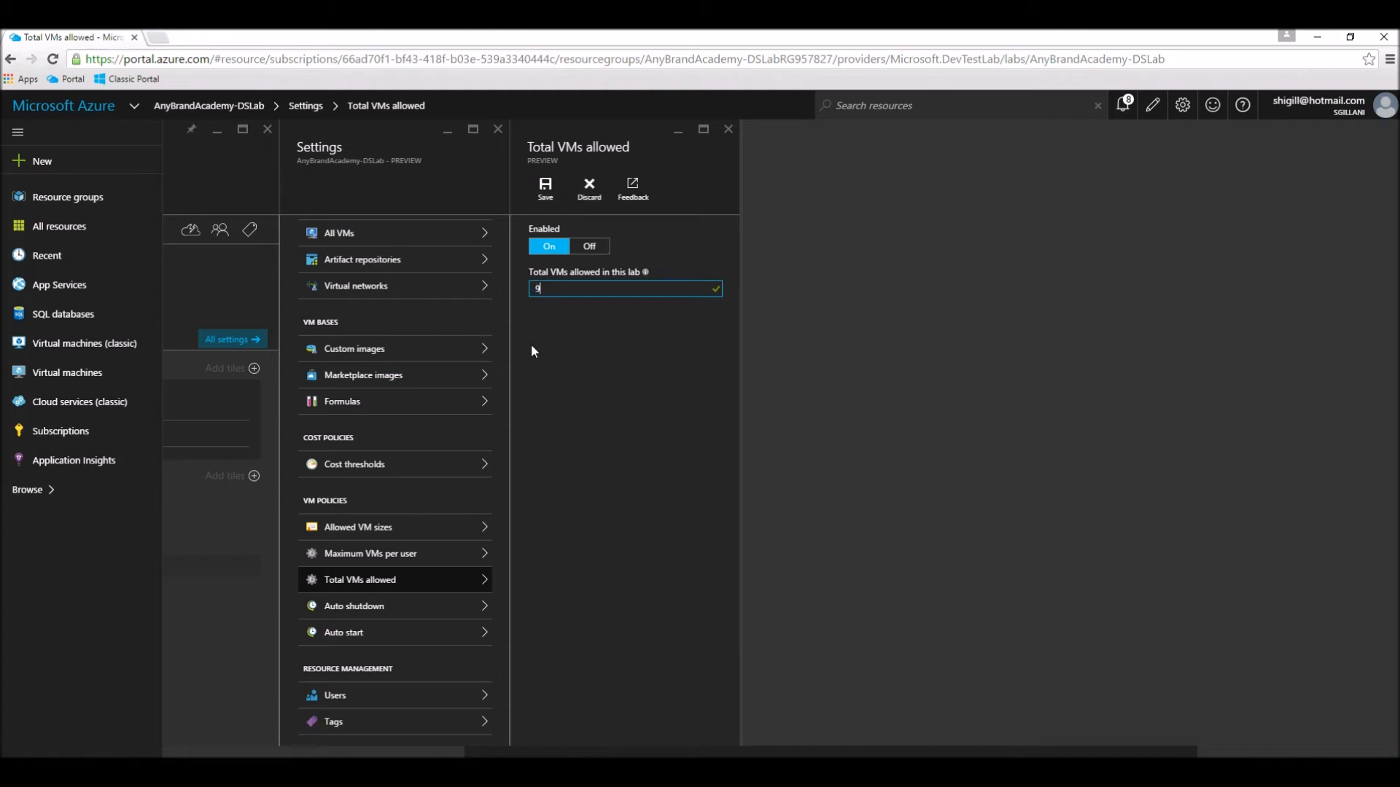
left_click(545, 191)
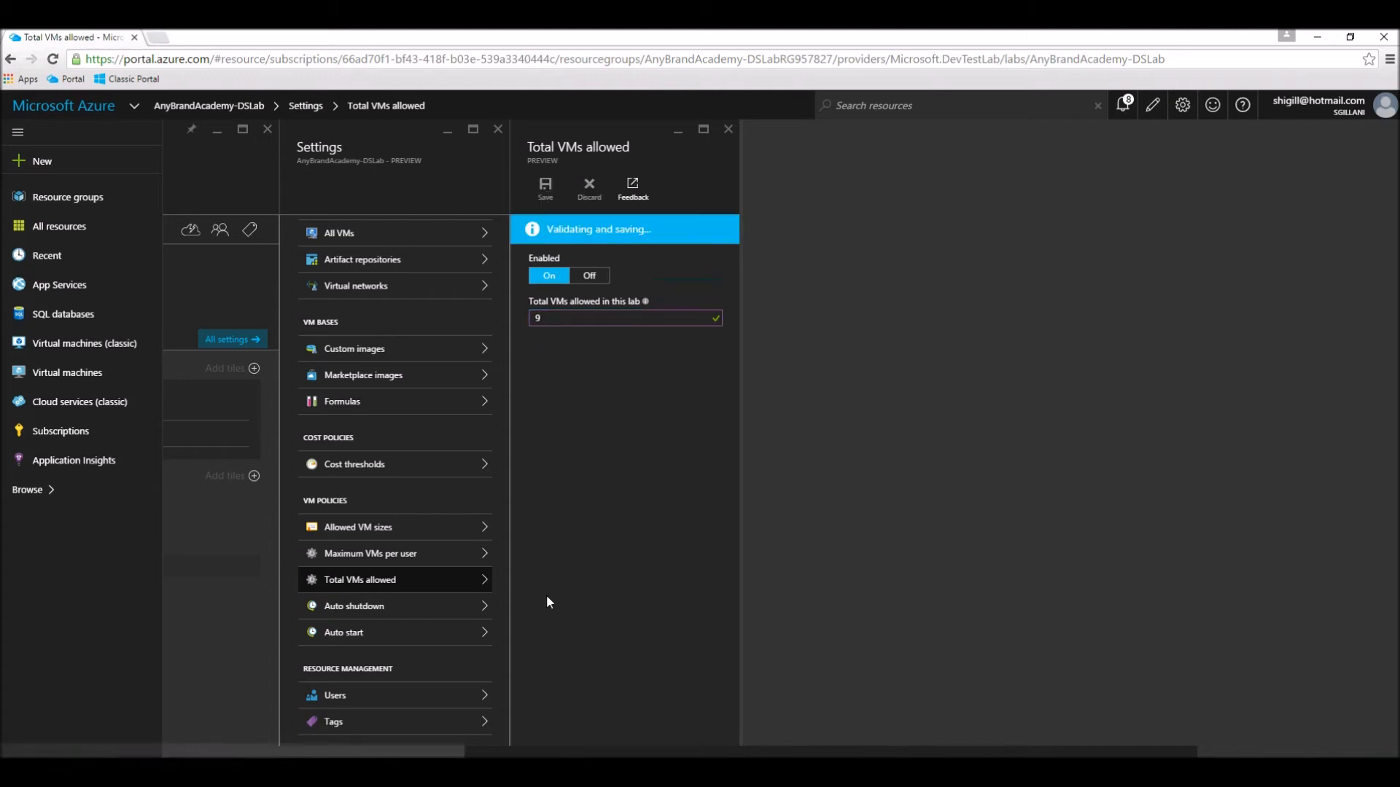
Step: Review the lab's auto shutdown and auto start policies, and return to the portal dashboard
left_click(423, 612)
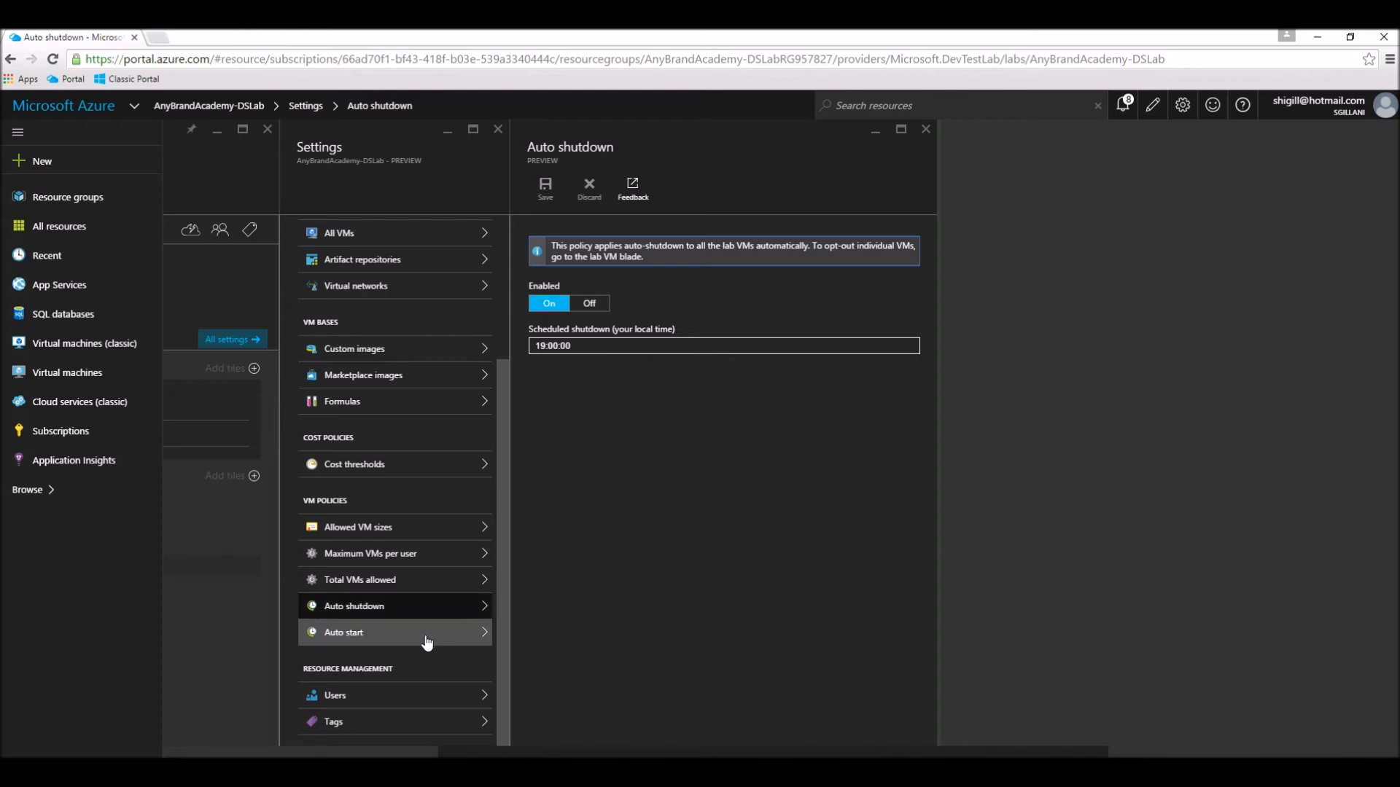
left_click(427, 641)
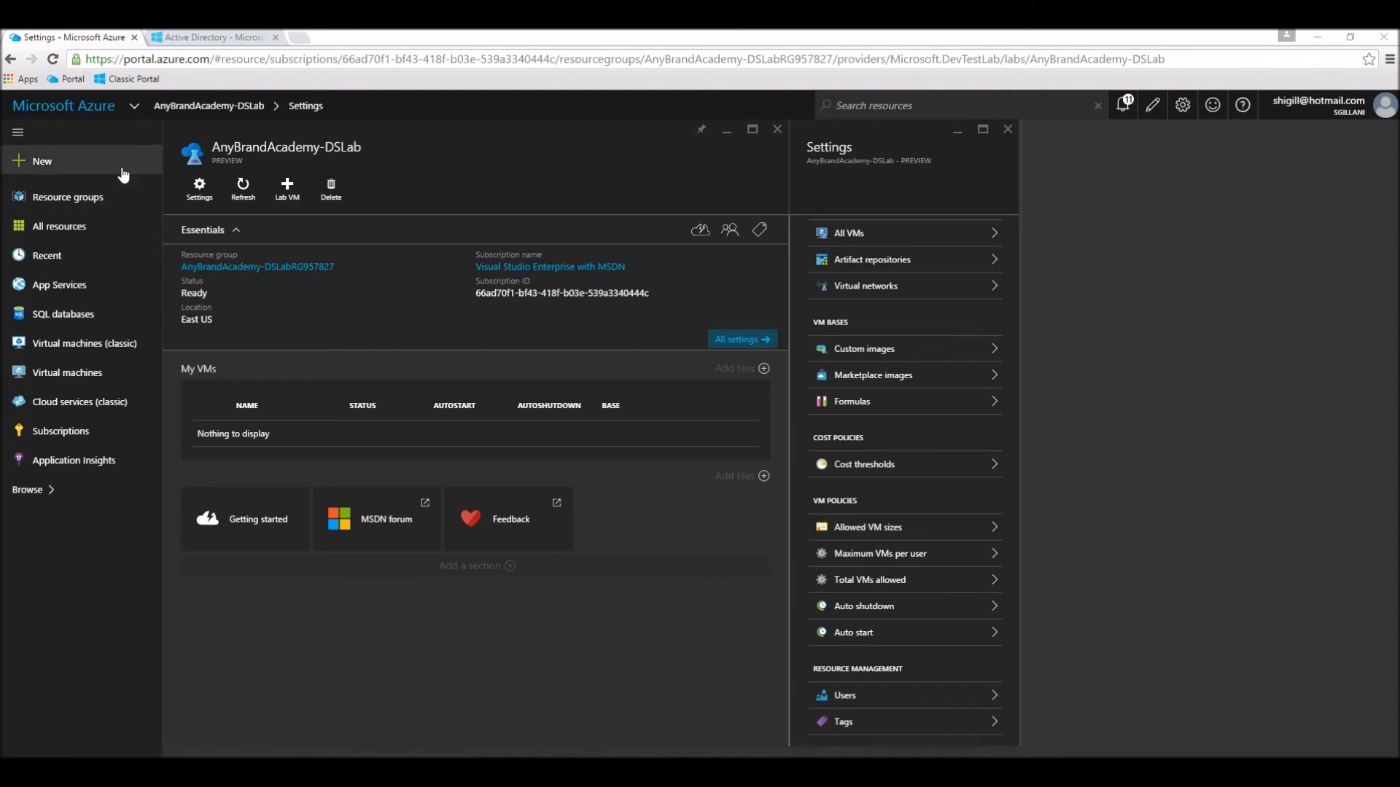
left_click(69, 114)
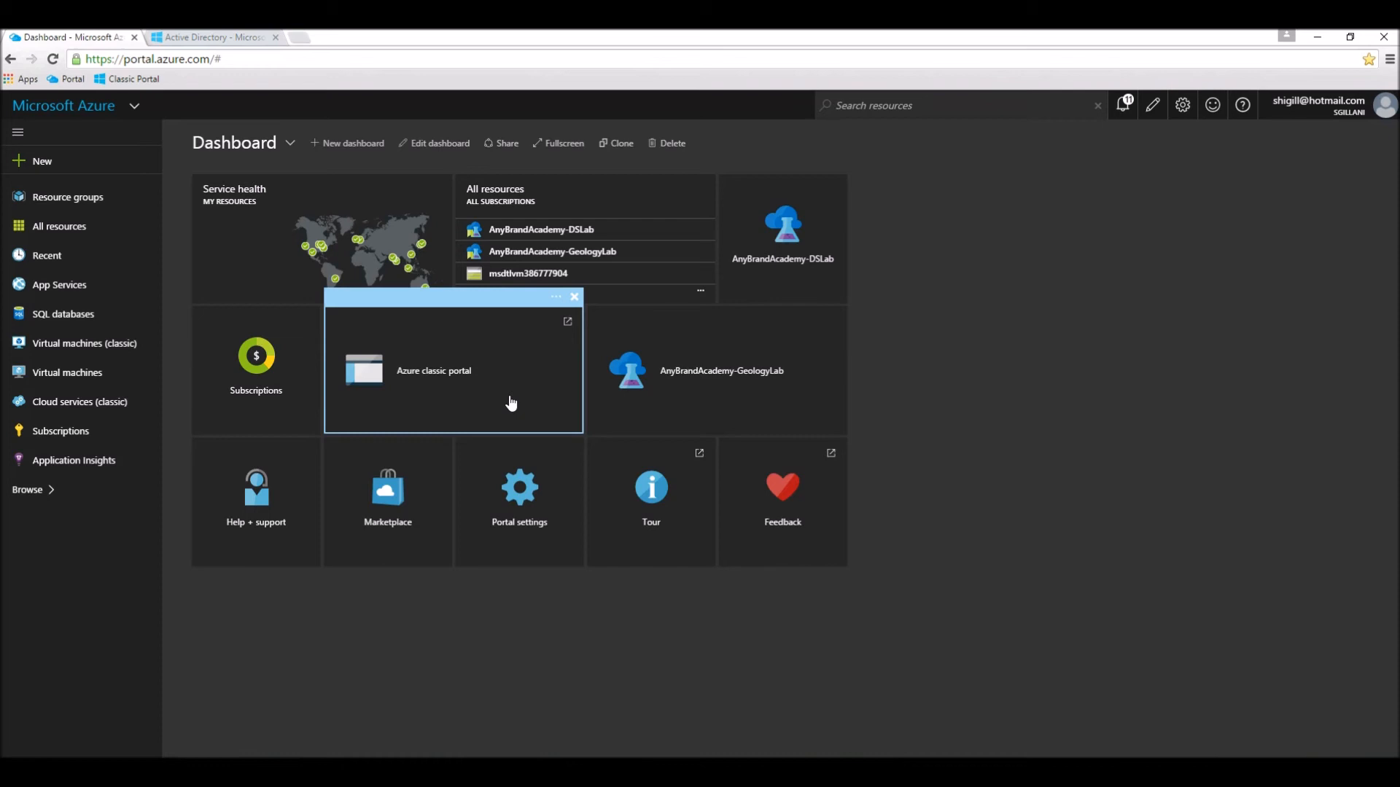
Step: Switch to the Azure classic portal and examine the user accounts in the existing Active Directory directory
left_click(214, 38)
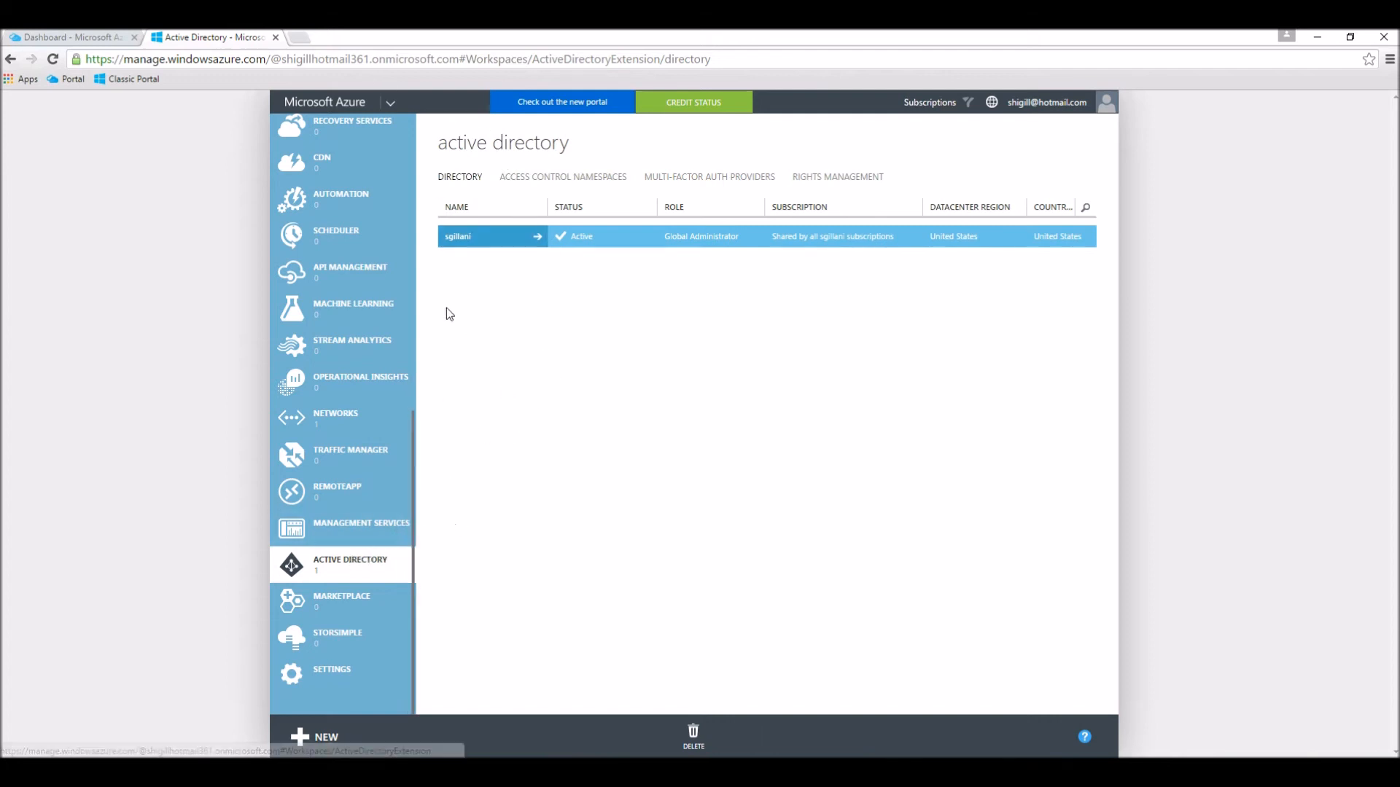
left_click(460, 239)
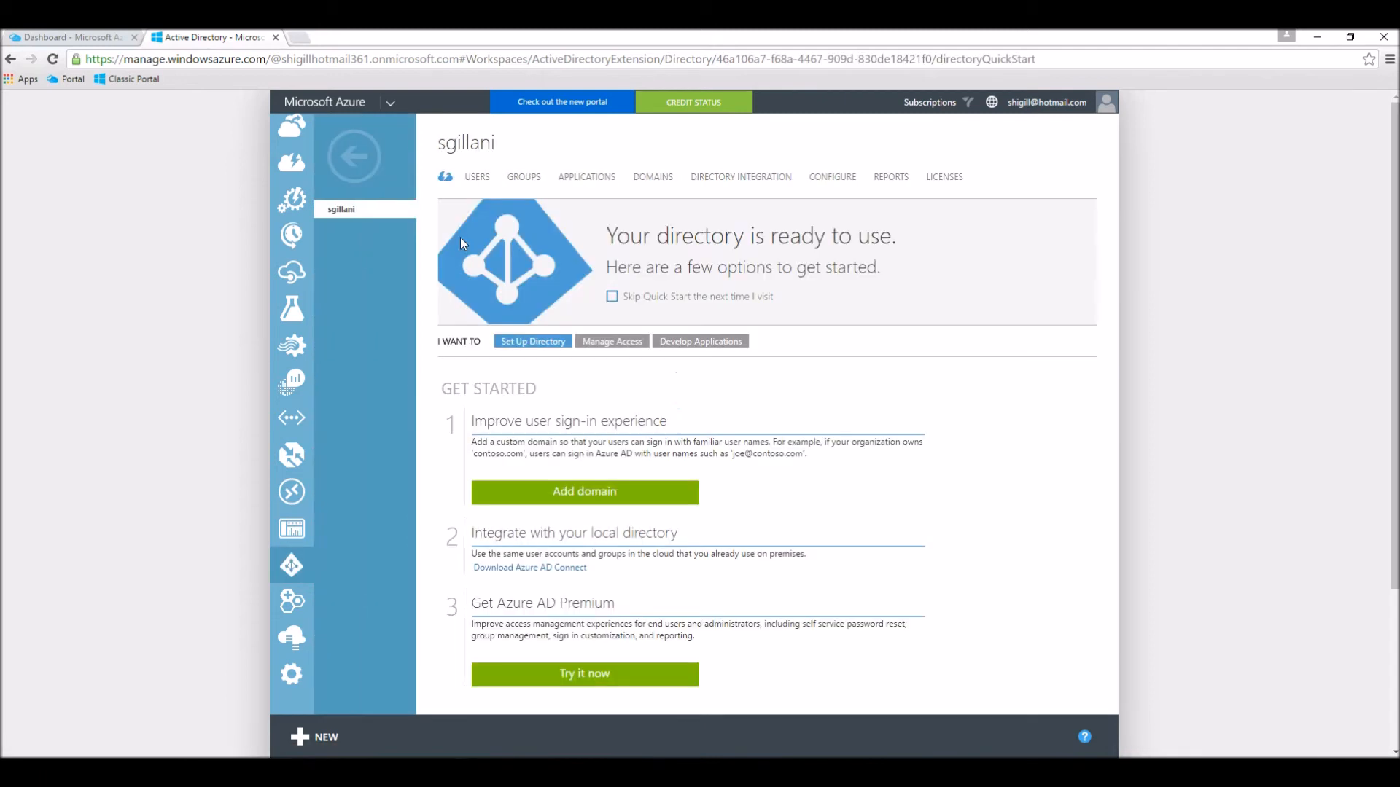
left_click(485, 179)
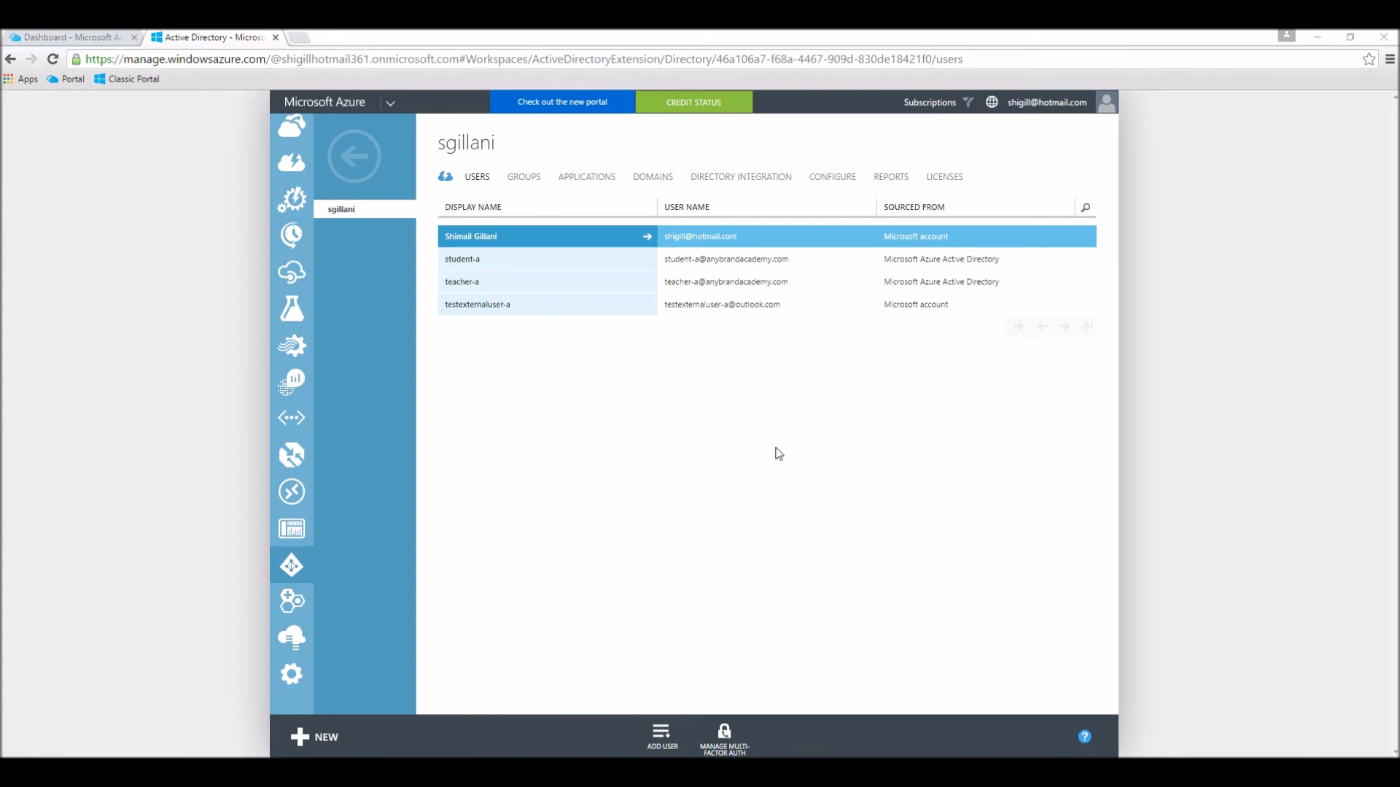
Step: Open portal.azure.com in a new incognito window
left_click(1389, 60)
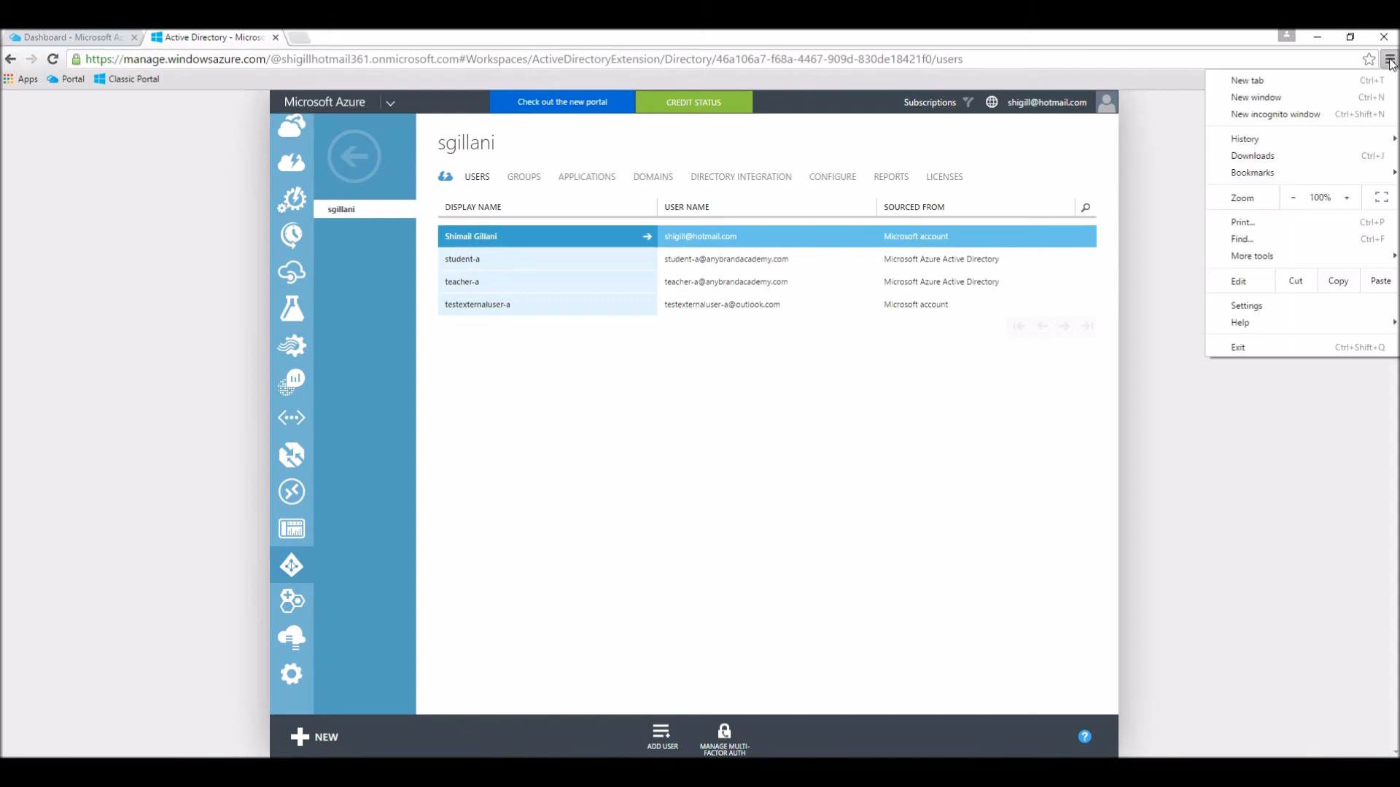
left_click(1298, 115)
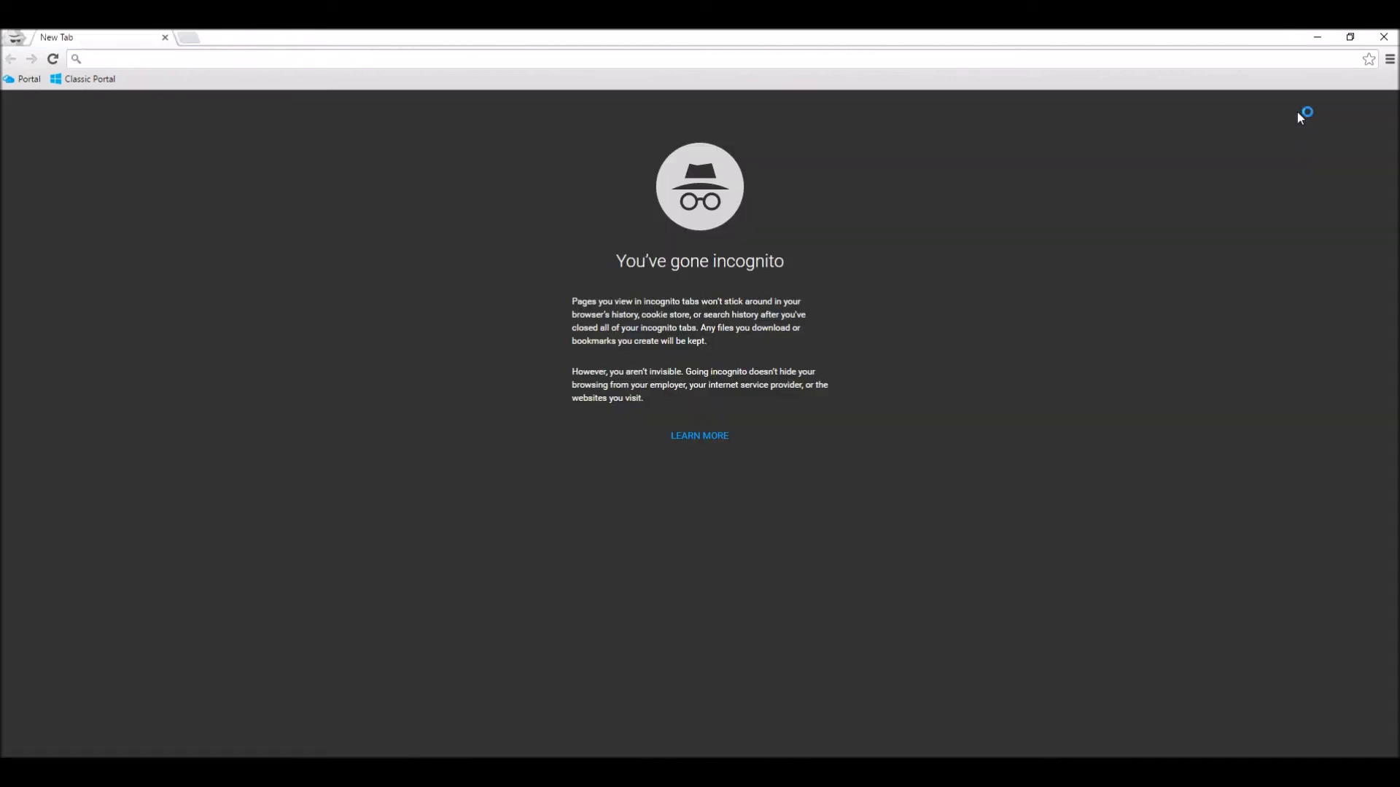
type("portal")
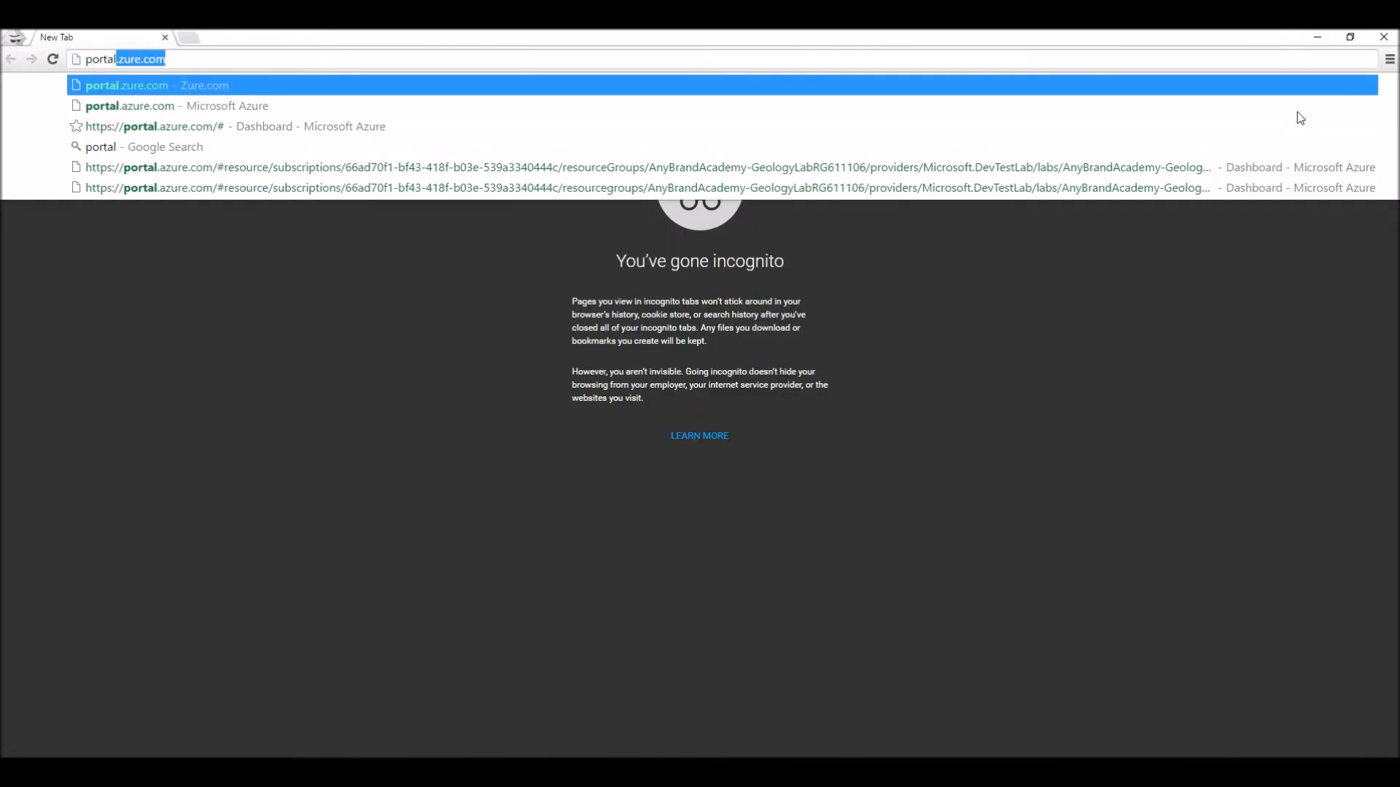
type(".")
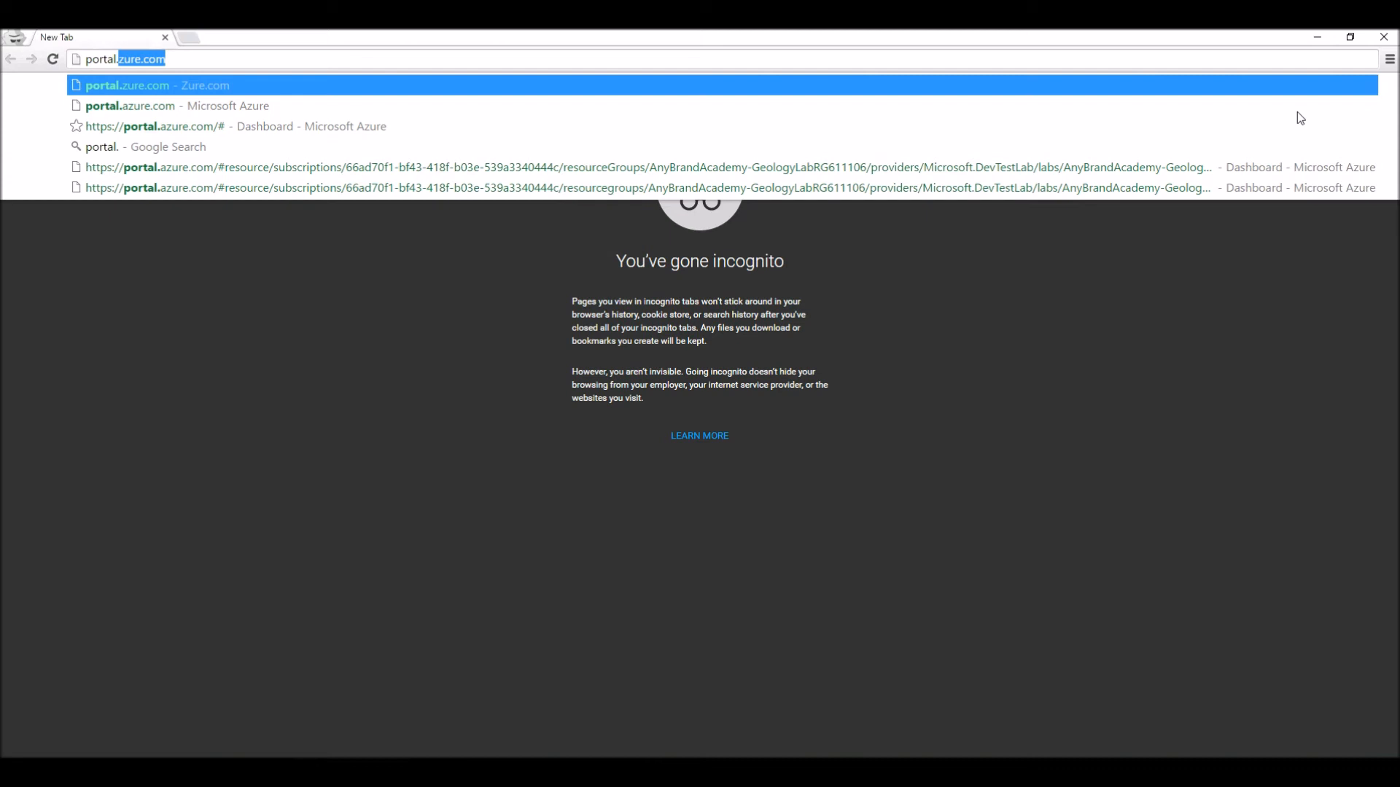
type("azure.com")
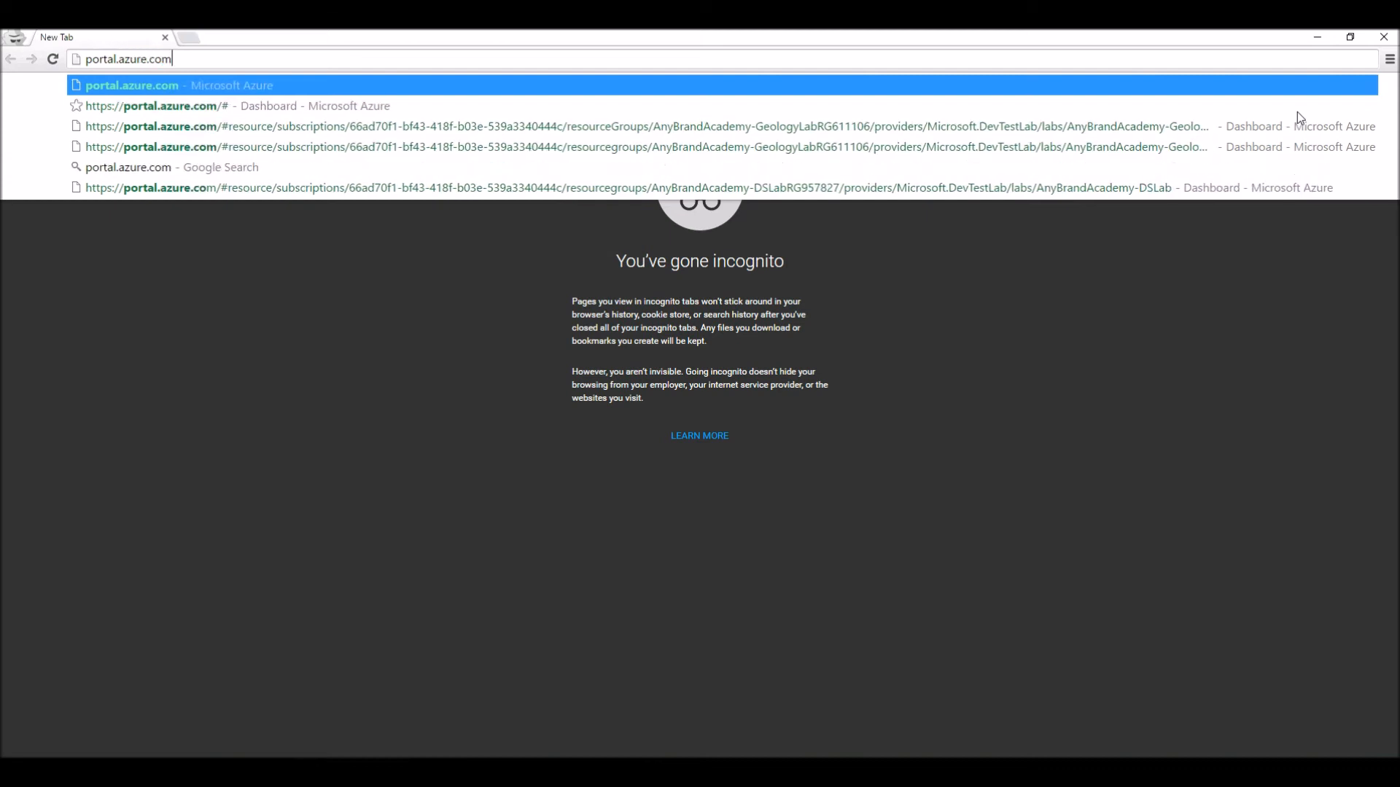
key("Return")
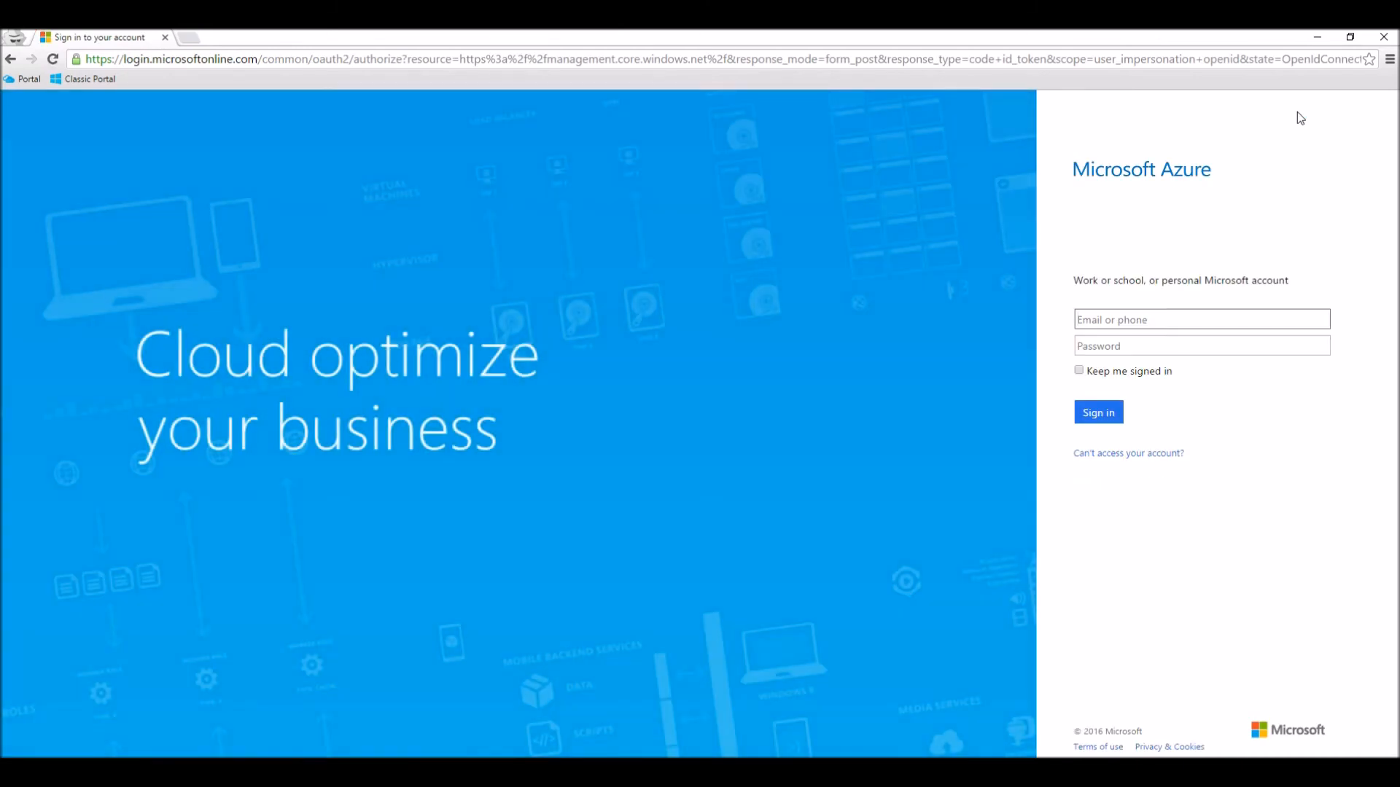
Step: Sign in with the teacher account's e-mail and password, and open the AnyBrandAcademy-DSLab lab from the list of all resources
key("Tab")
type("•••••••••••")
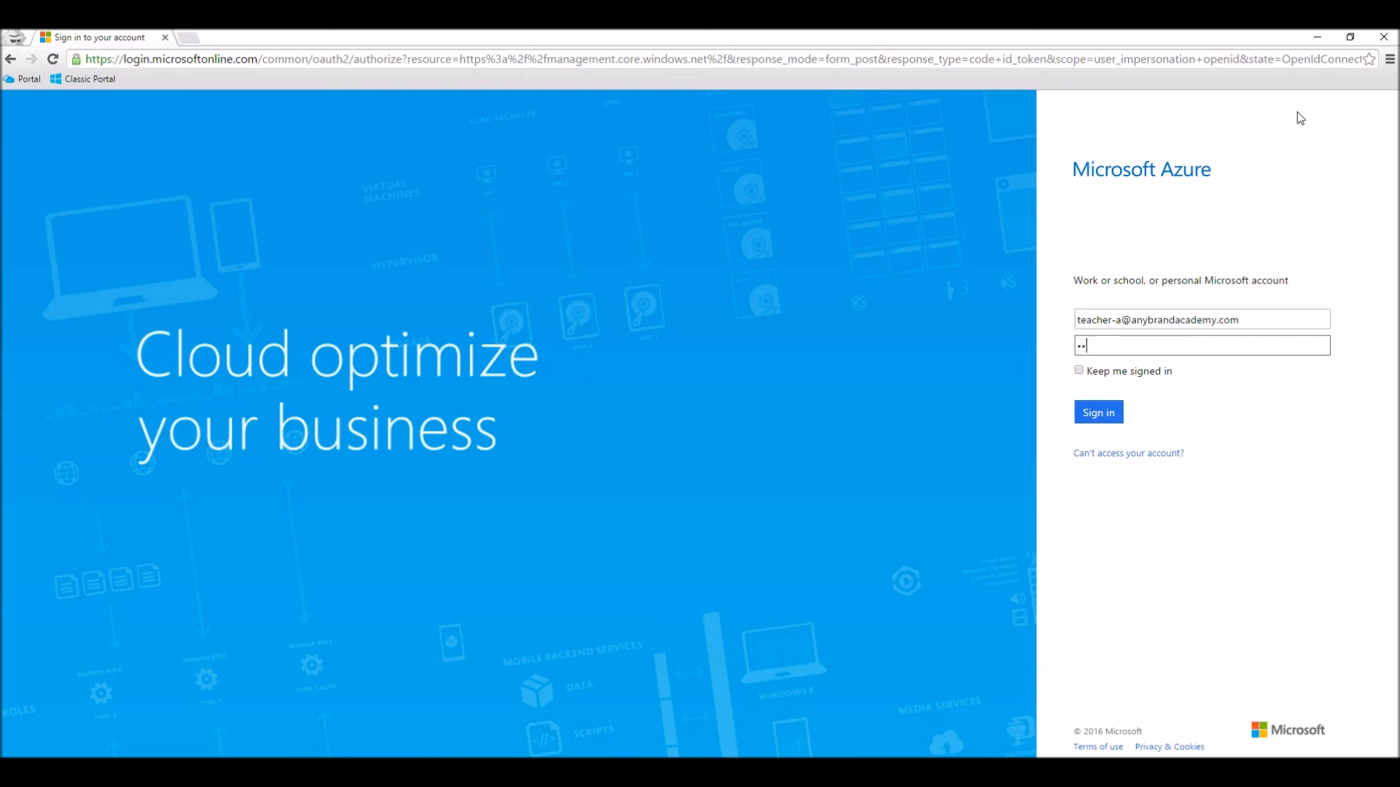
key("Return")
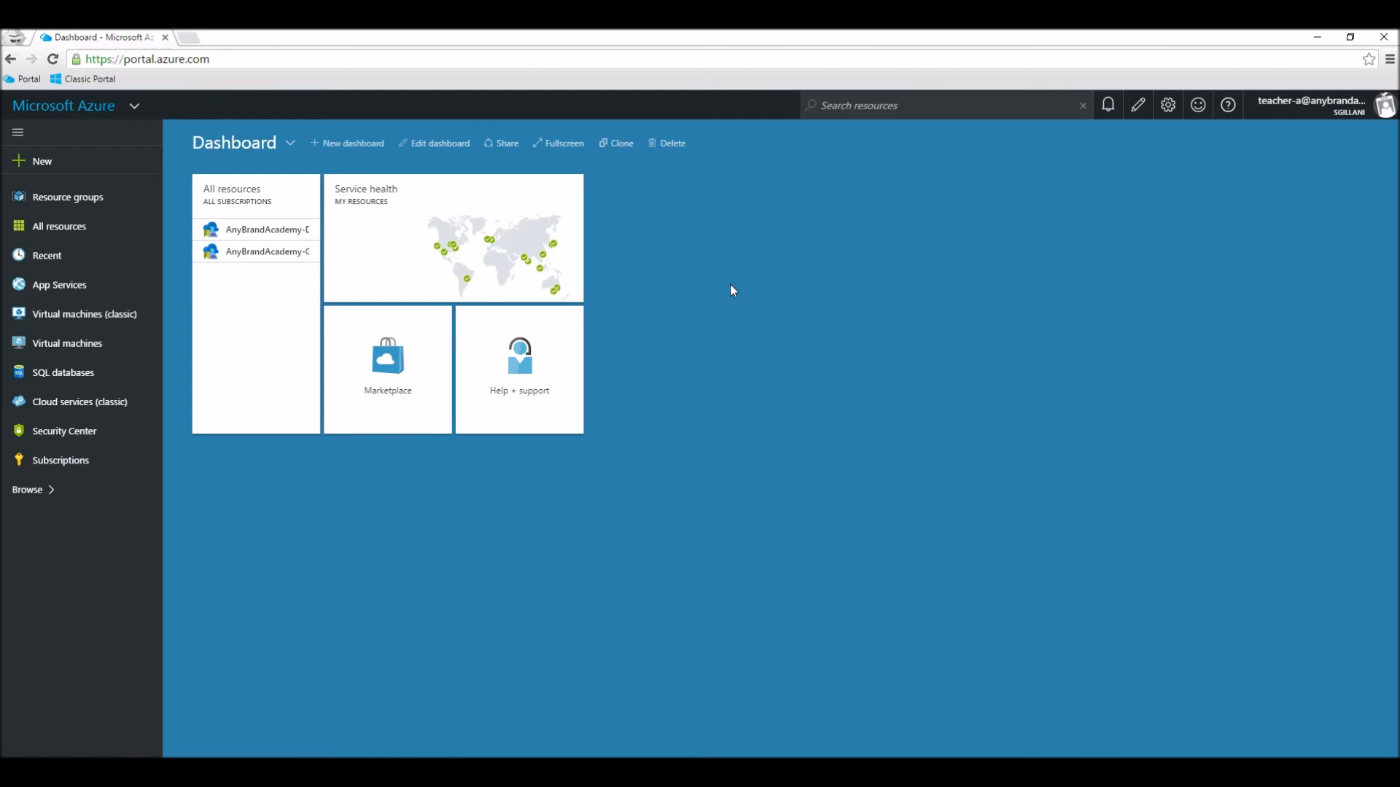
left_click(79, 236)
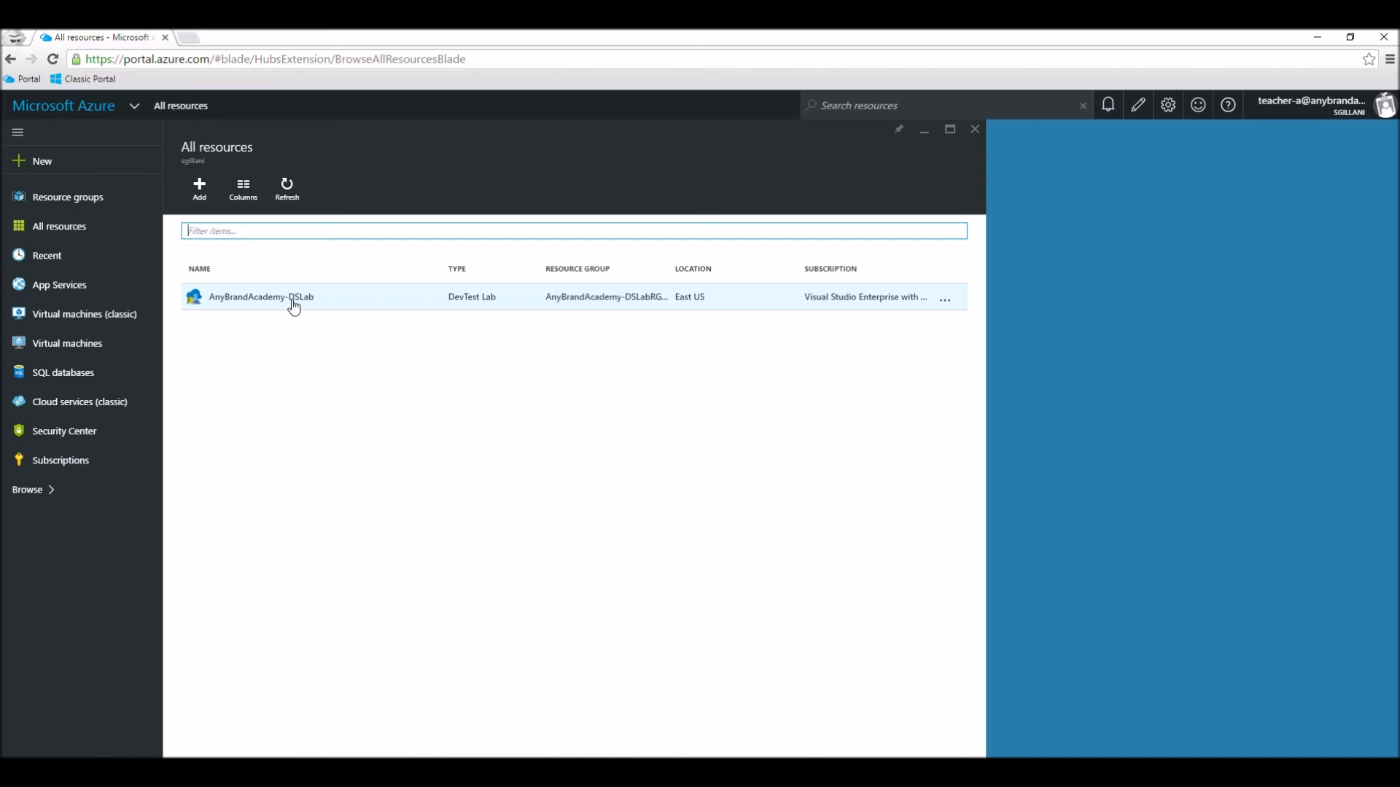
left_click(294, 304)
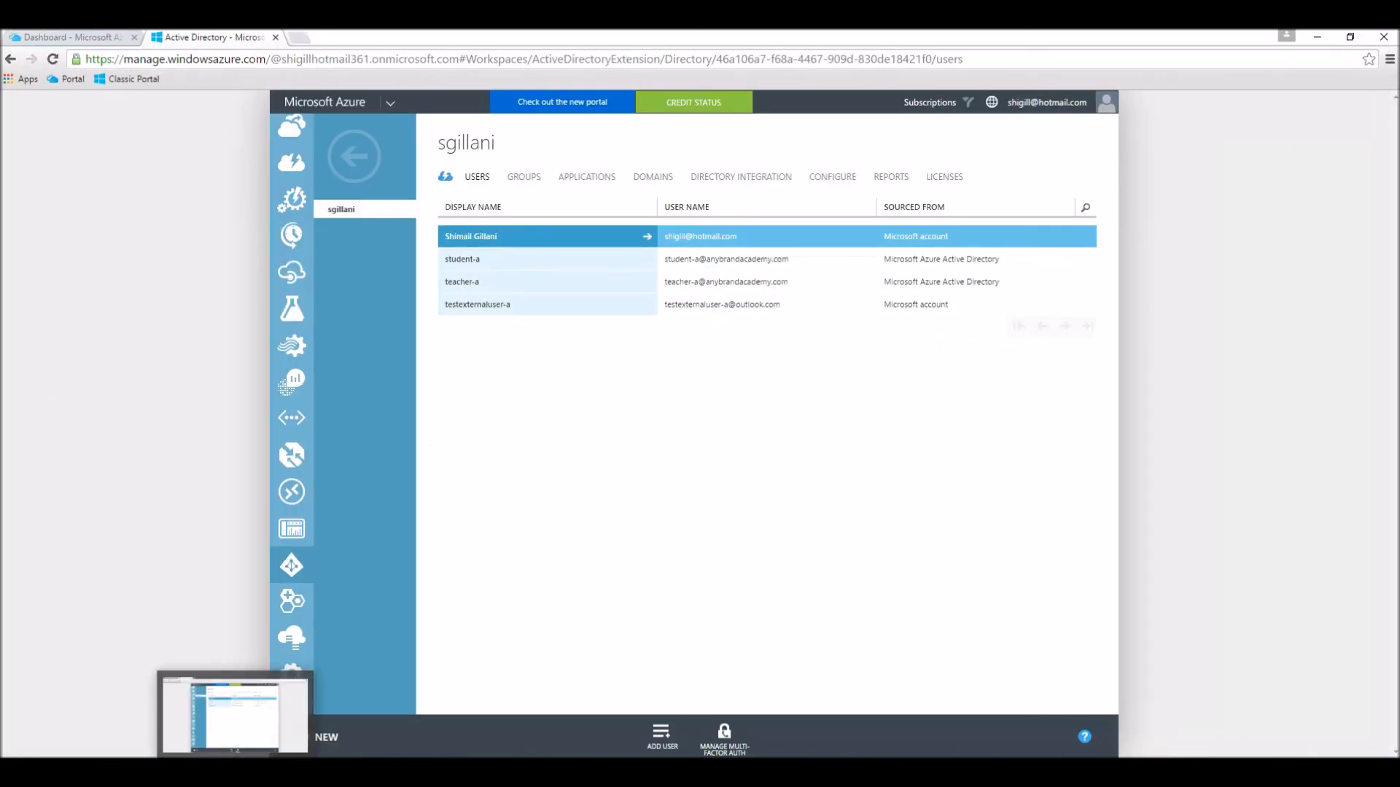
Step: Return to the classic portal window and open portal.azure.com in another new incognito window
left_click(1389, 59)
left_click(1379, 114)
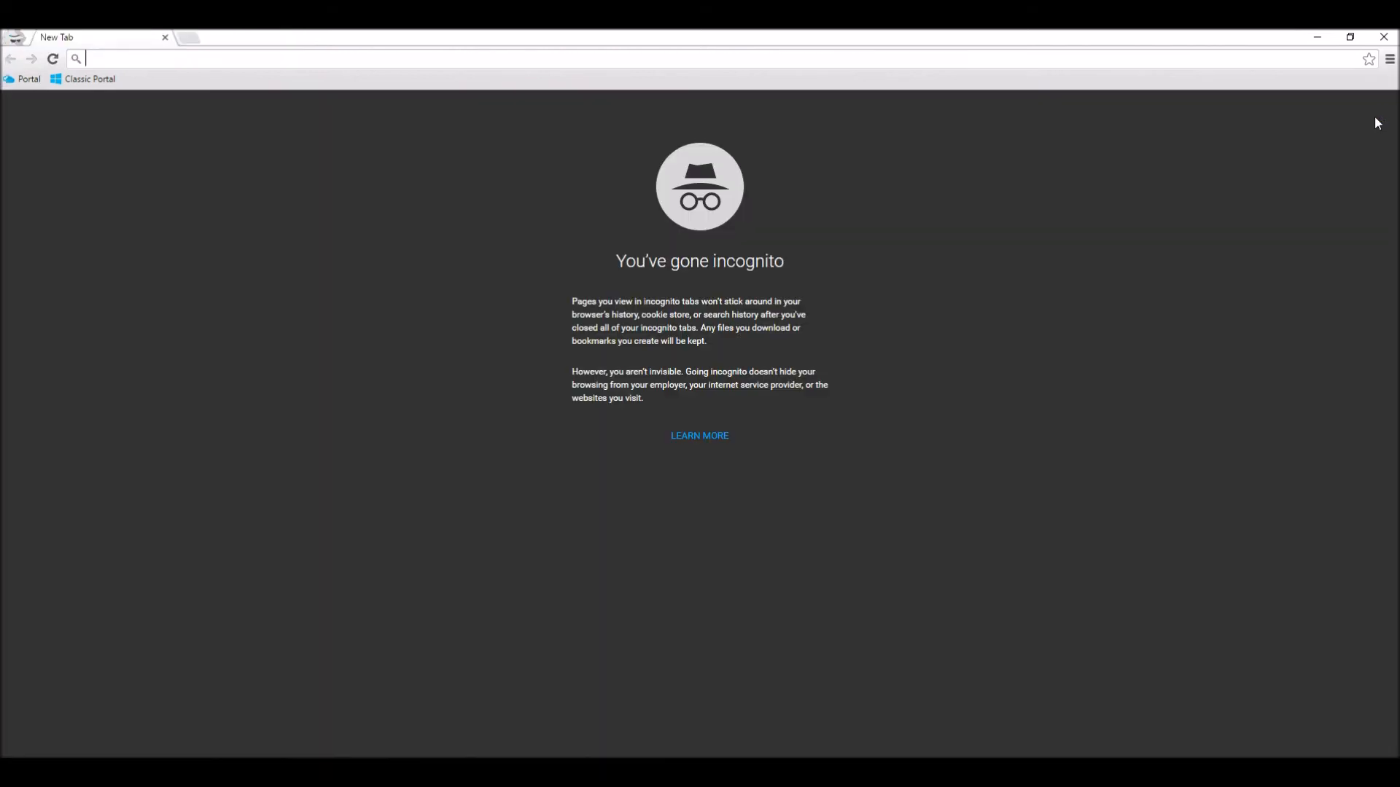
type("portlal")
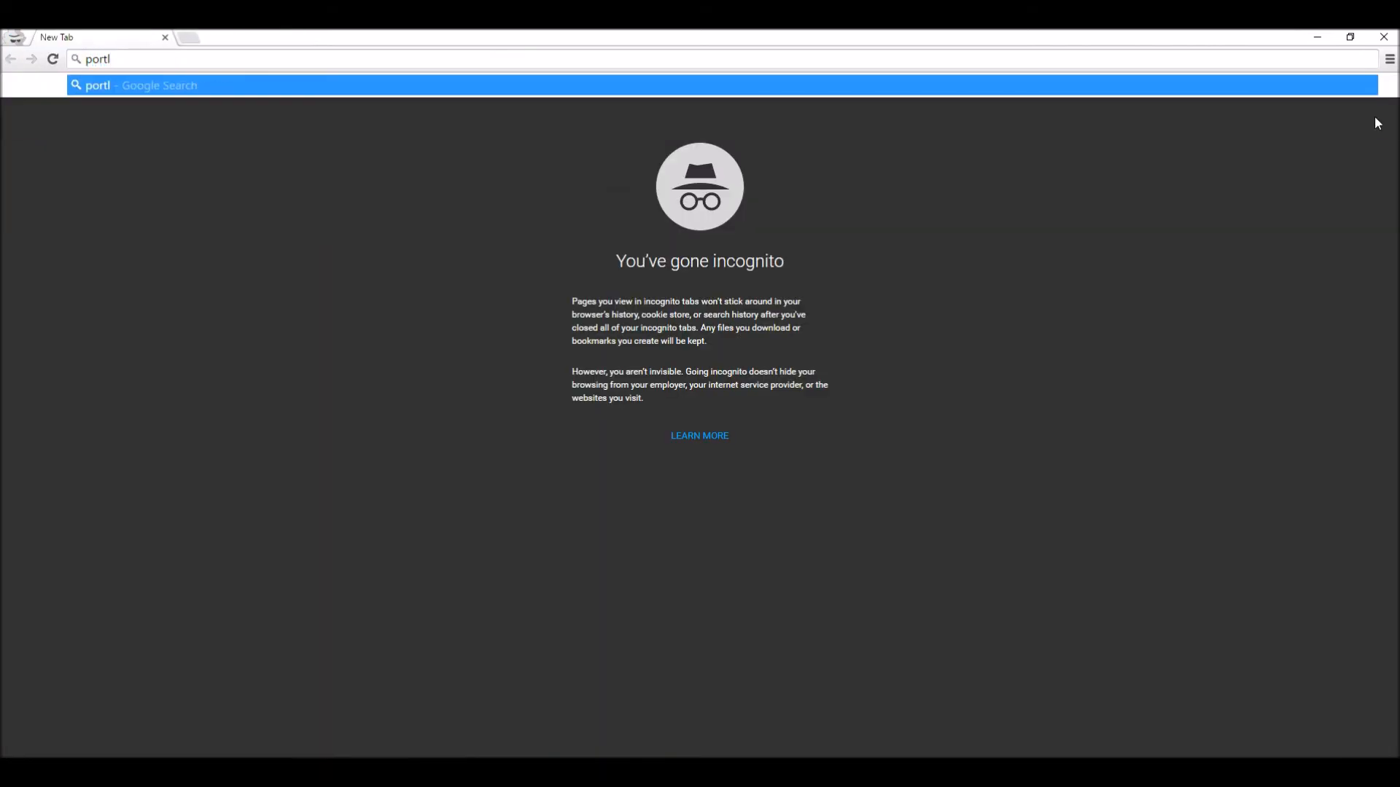
type(".azure")
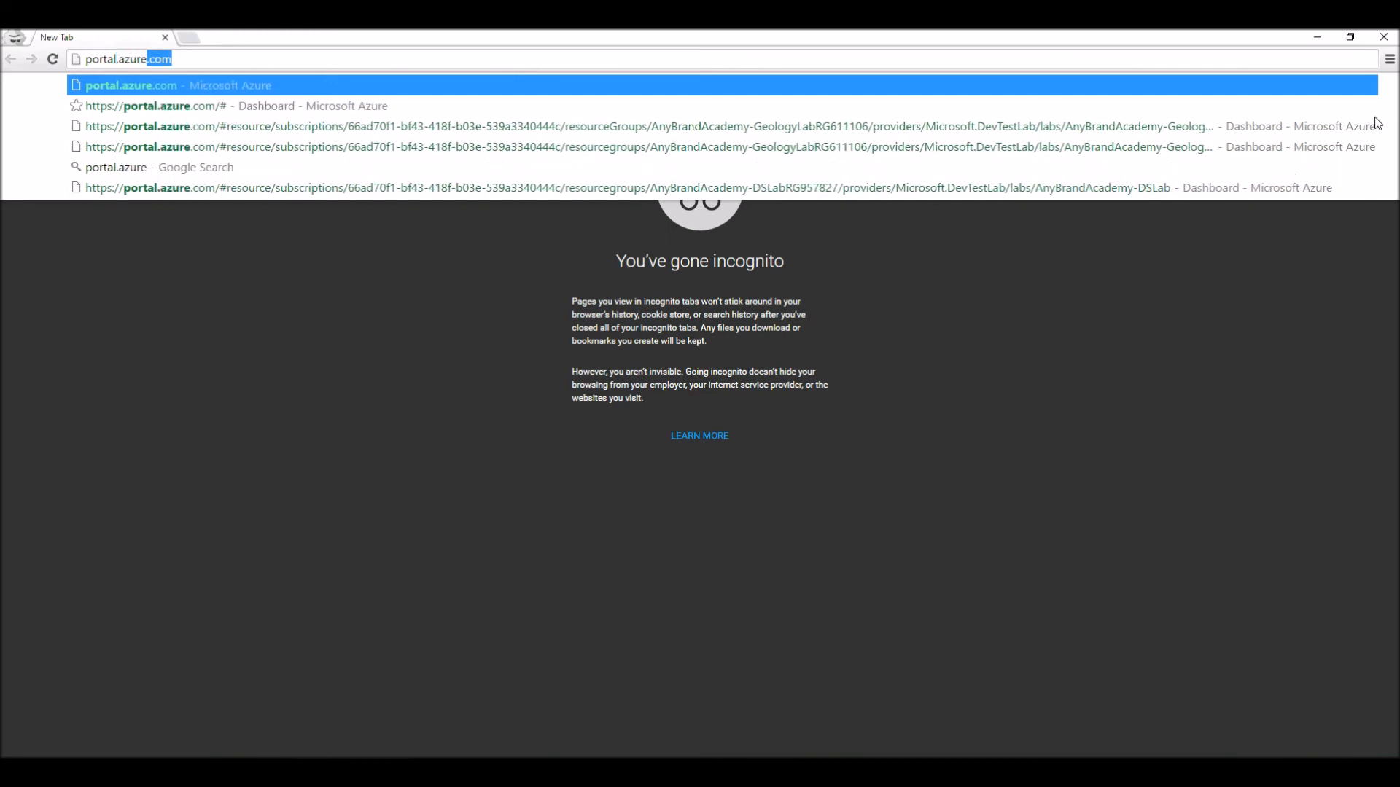
key("Return")
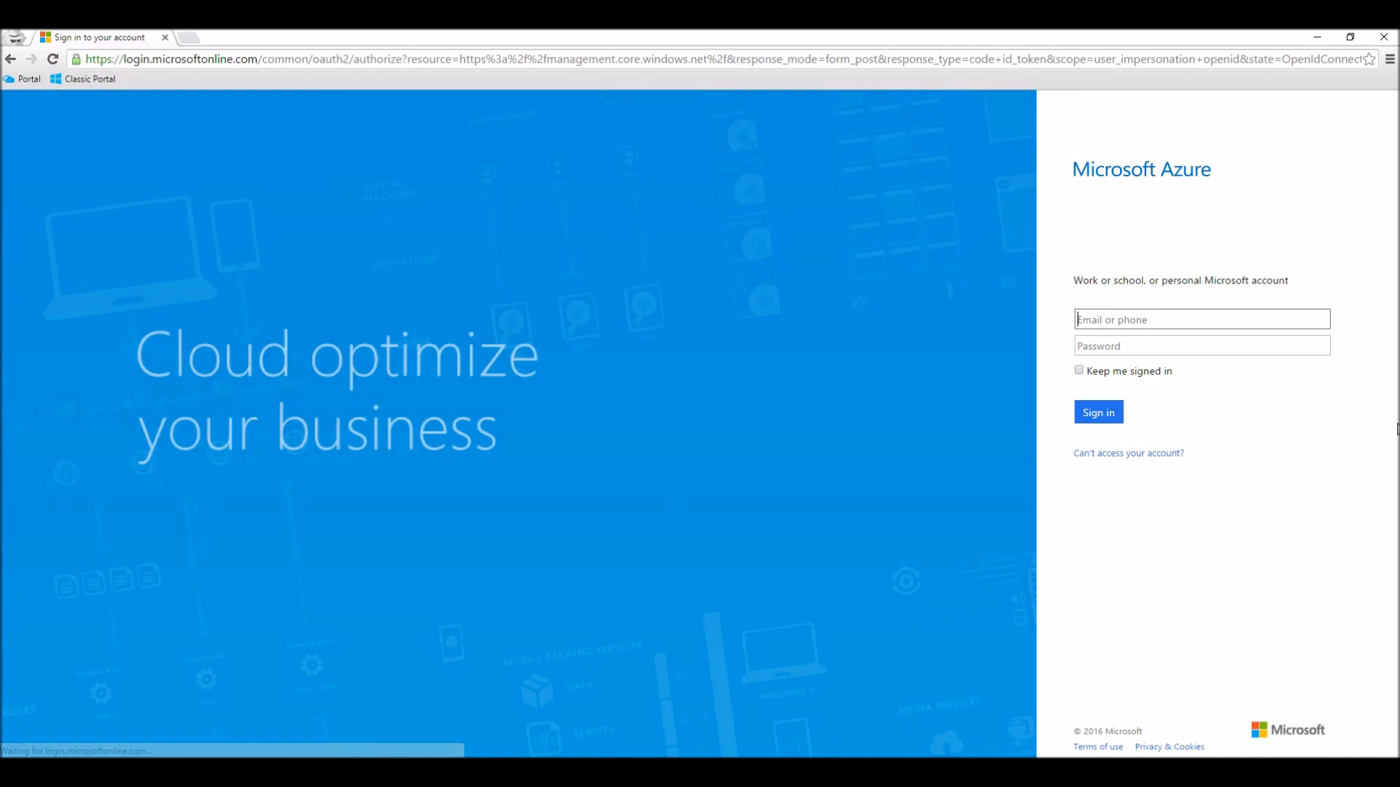
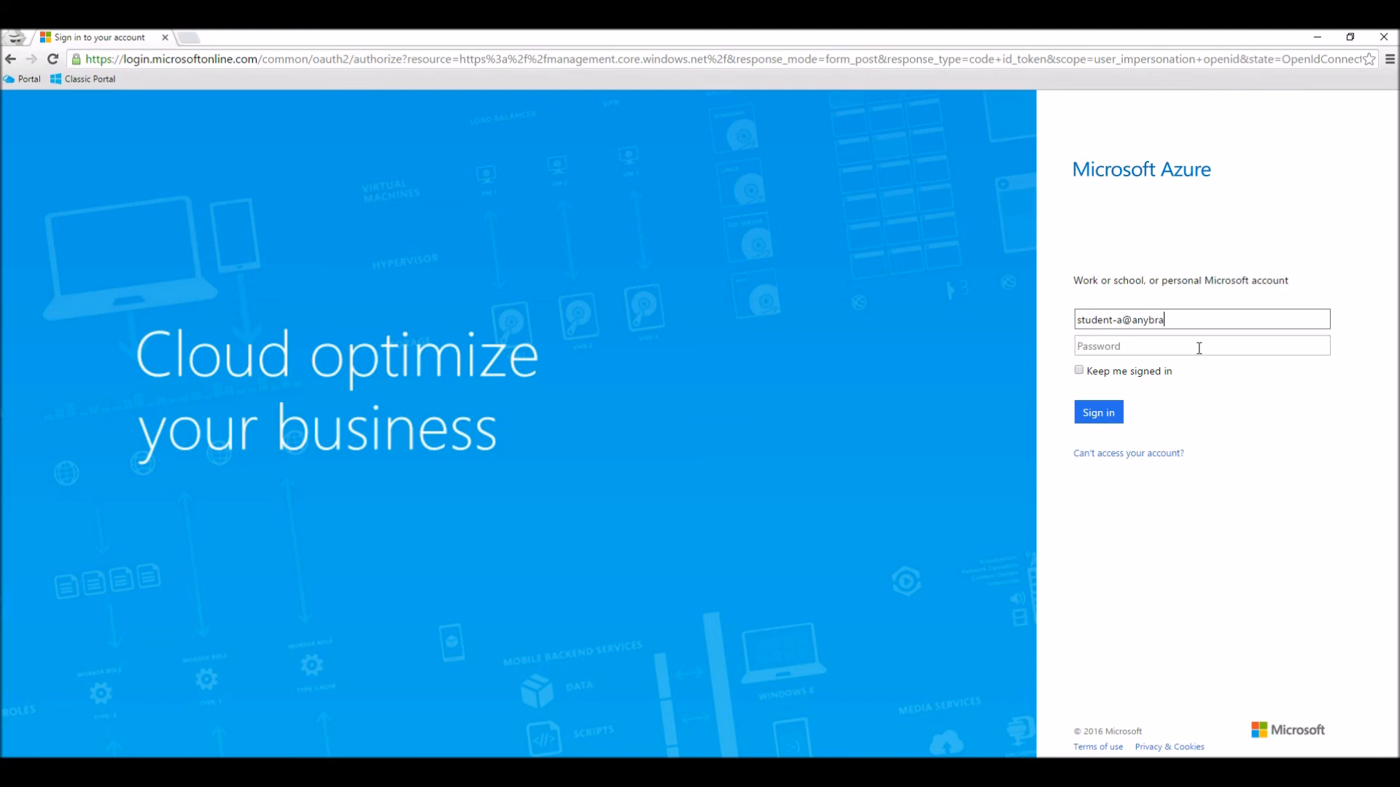
Step: Sign in with the student account's e-mail and password, and open AnyBrandAcademy-DSLab from the list of all resources
key("Tab")
type("••••••••••")
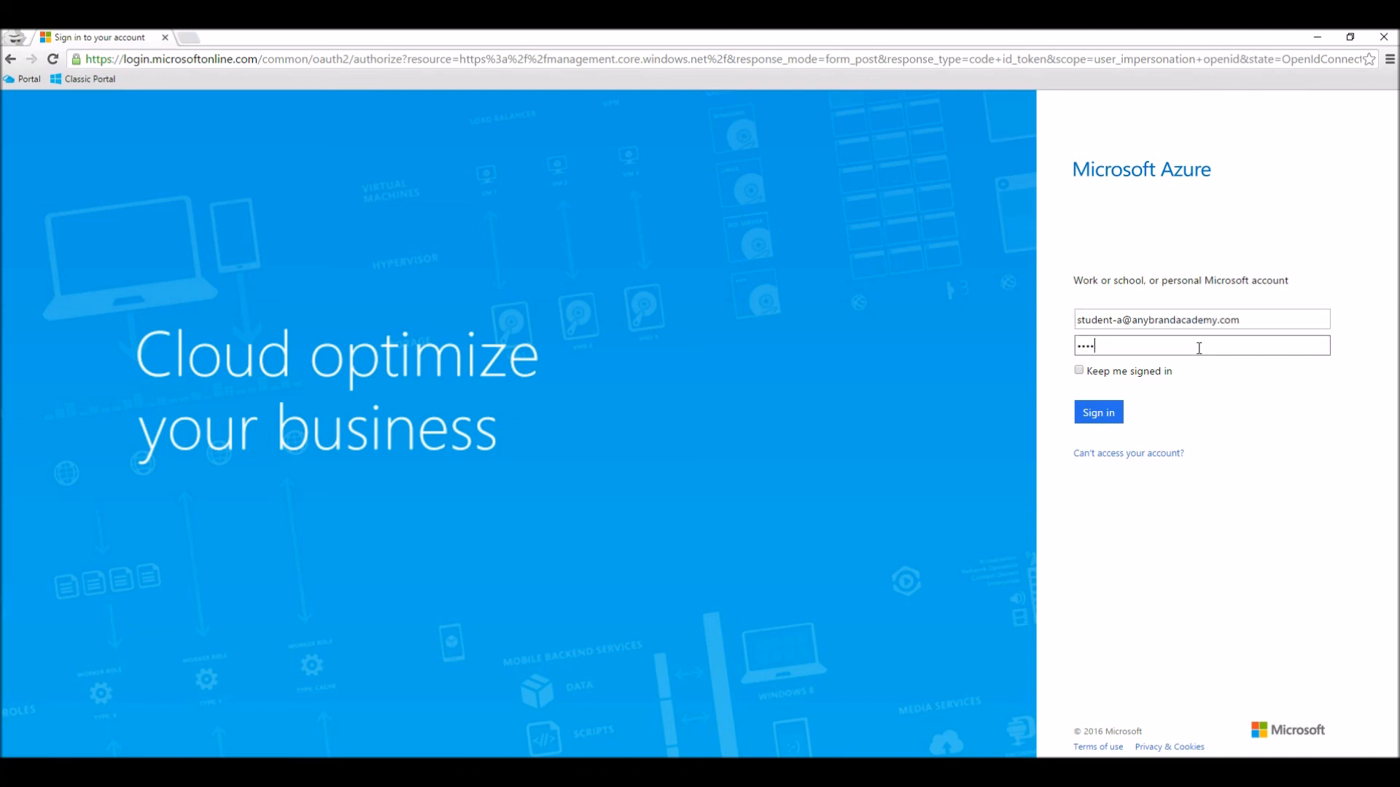
key("Return")
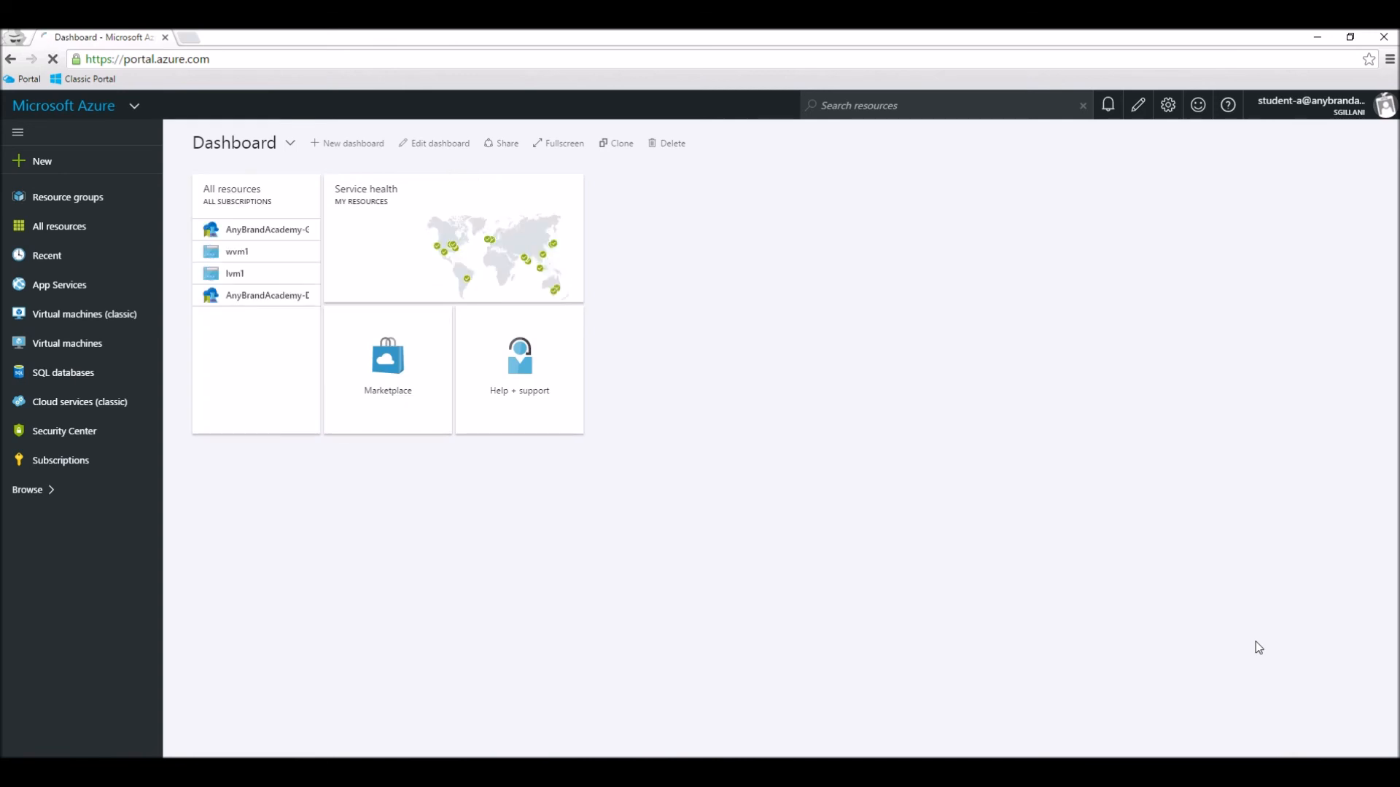
left_click(80, 239)
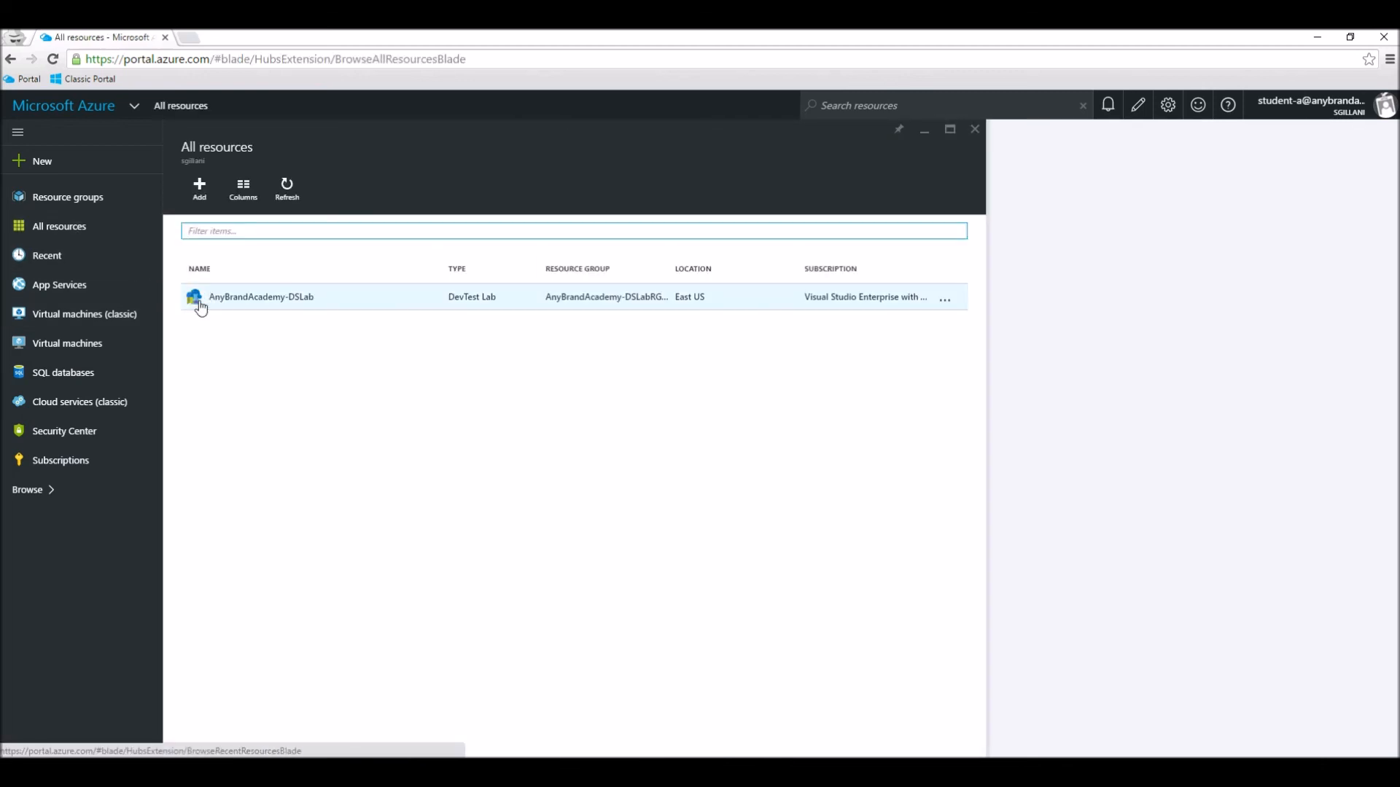
left_click(265, 309)
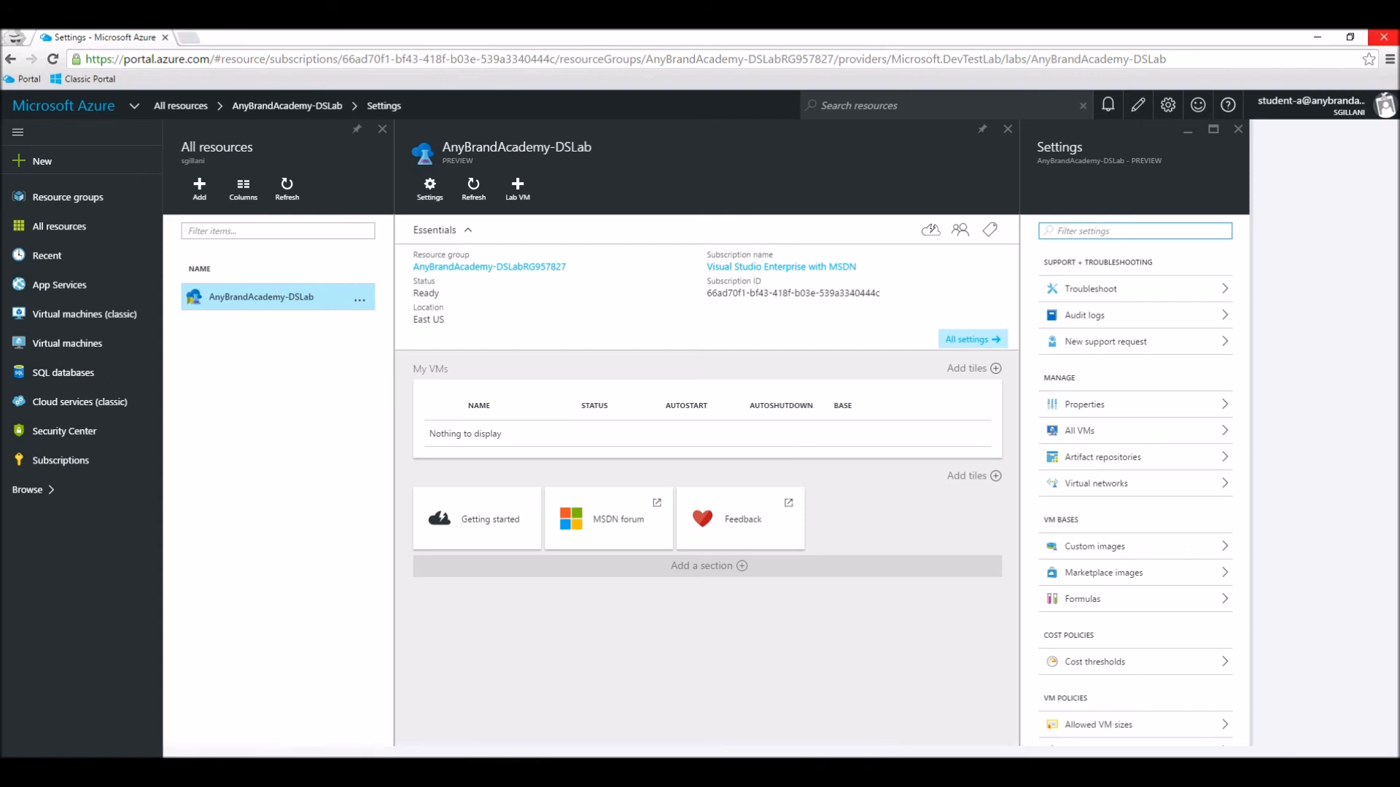
Step: Sign out of the student account and choose to sign in with another account
left_click(1363, 107)
left_click(1294, 135)
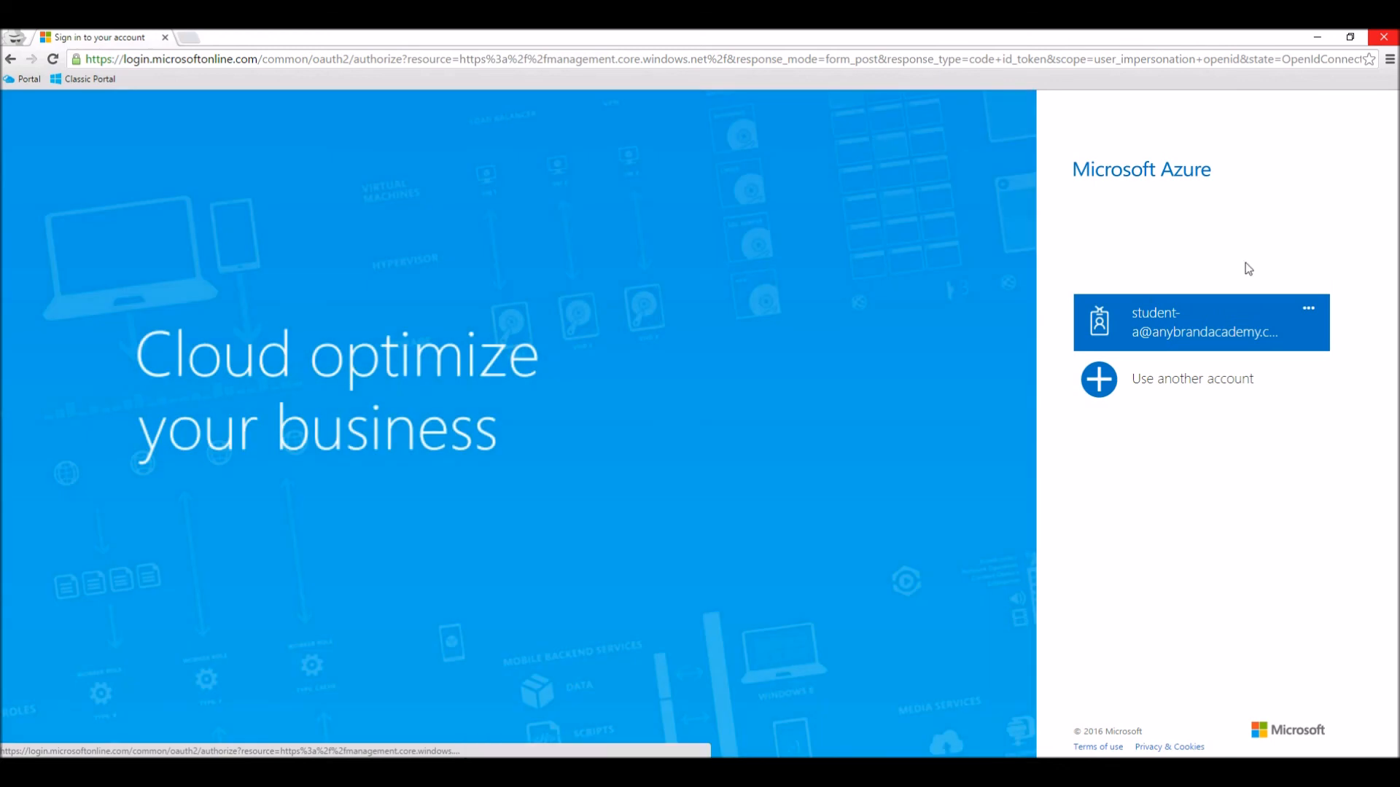
left_click(1194, 395)
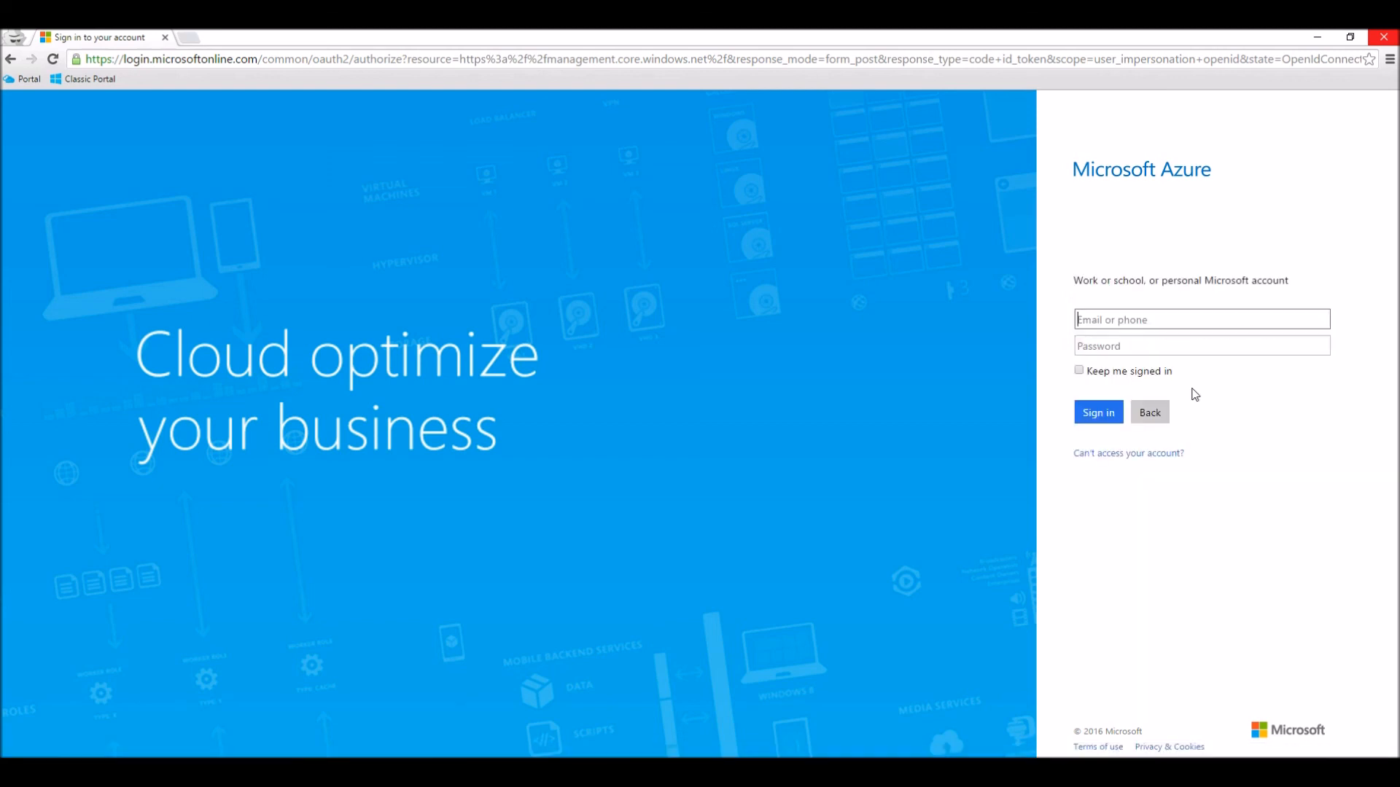
Step: Try to sign in as the external test user with an anybrandacademy.com e-mail and the account password
key("Tab")
type("•••••••••••")
key("Return")
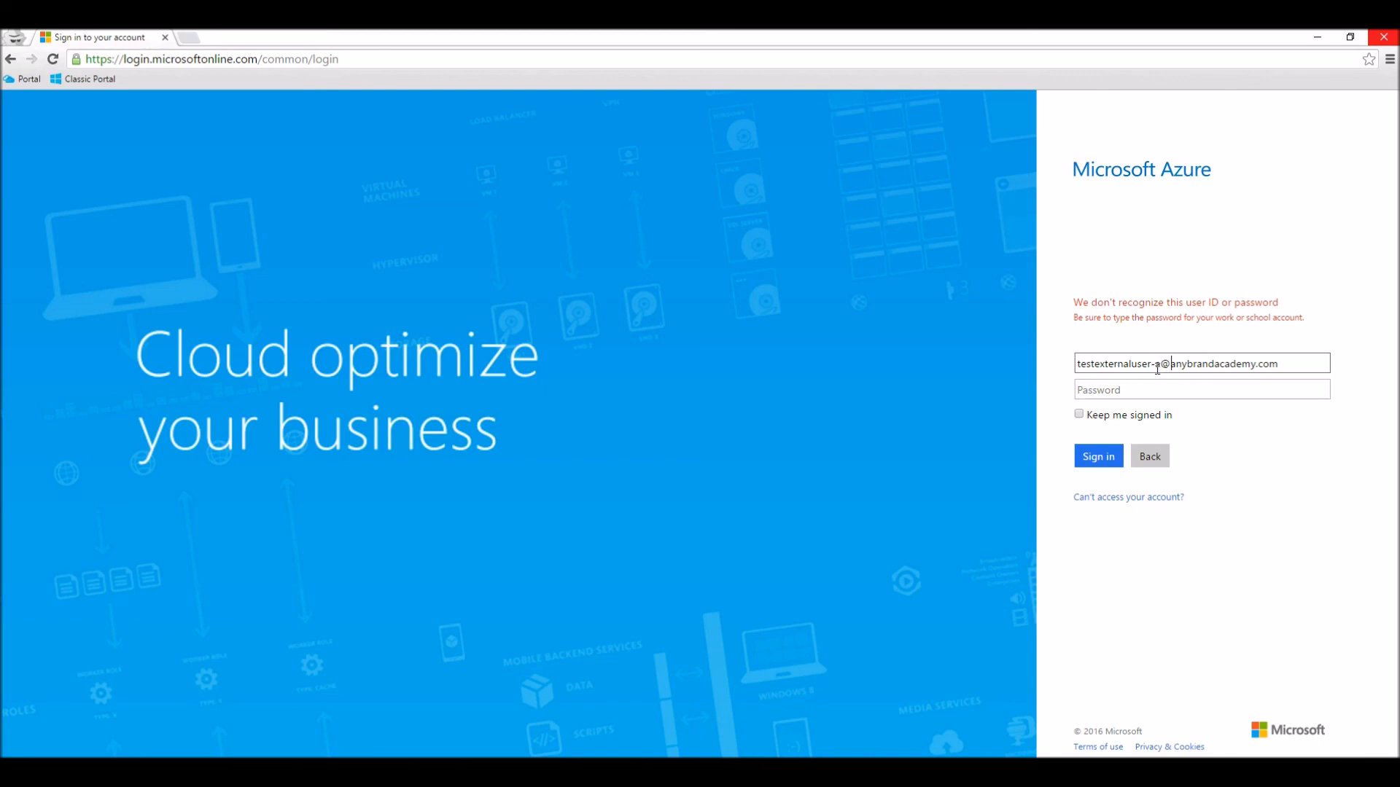
Step: Change the external test user's e-mail domain to outlook.com and sign in with the Microsoft account password
key("ctrl+shift+Left")
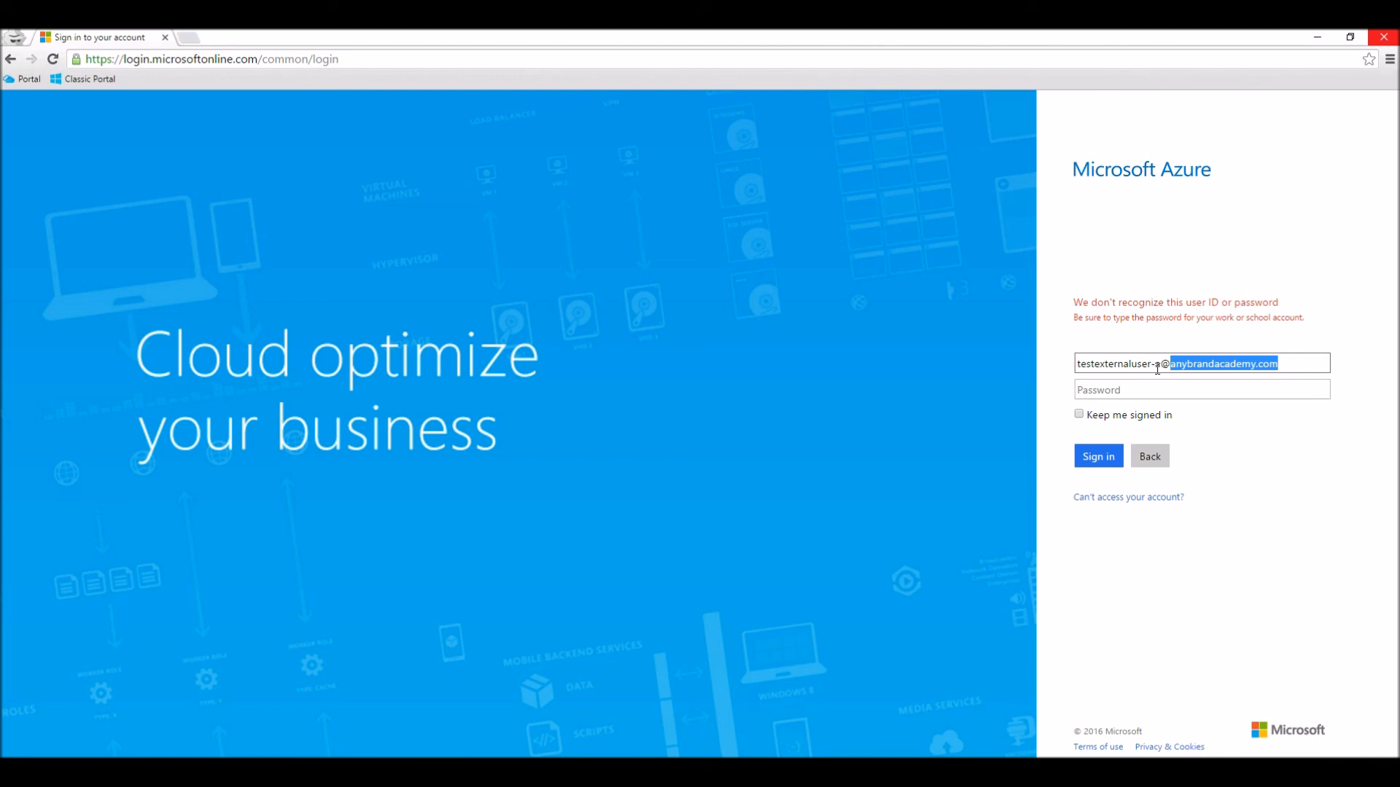
type("outl")
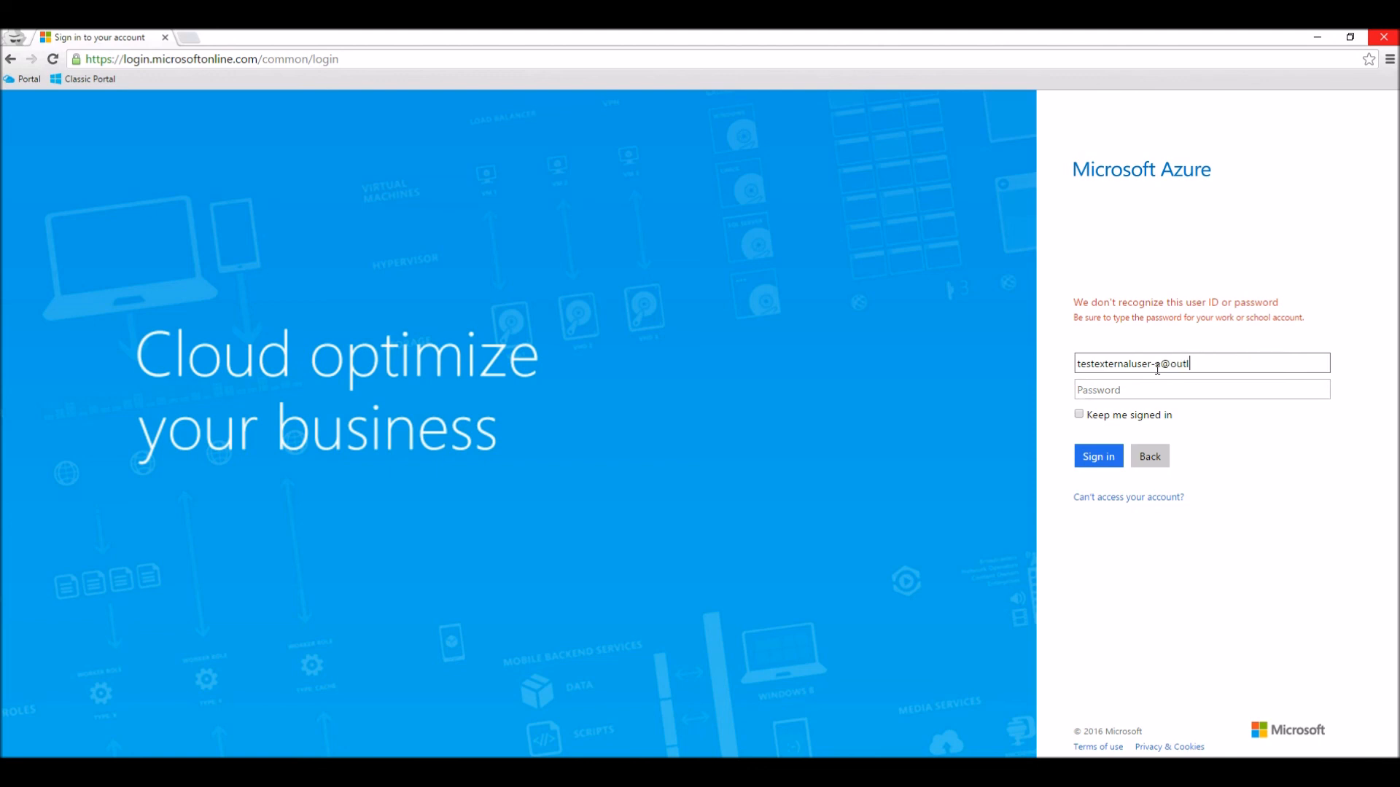
type("ook.com")
key("Tab")
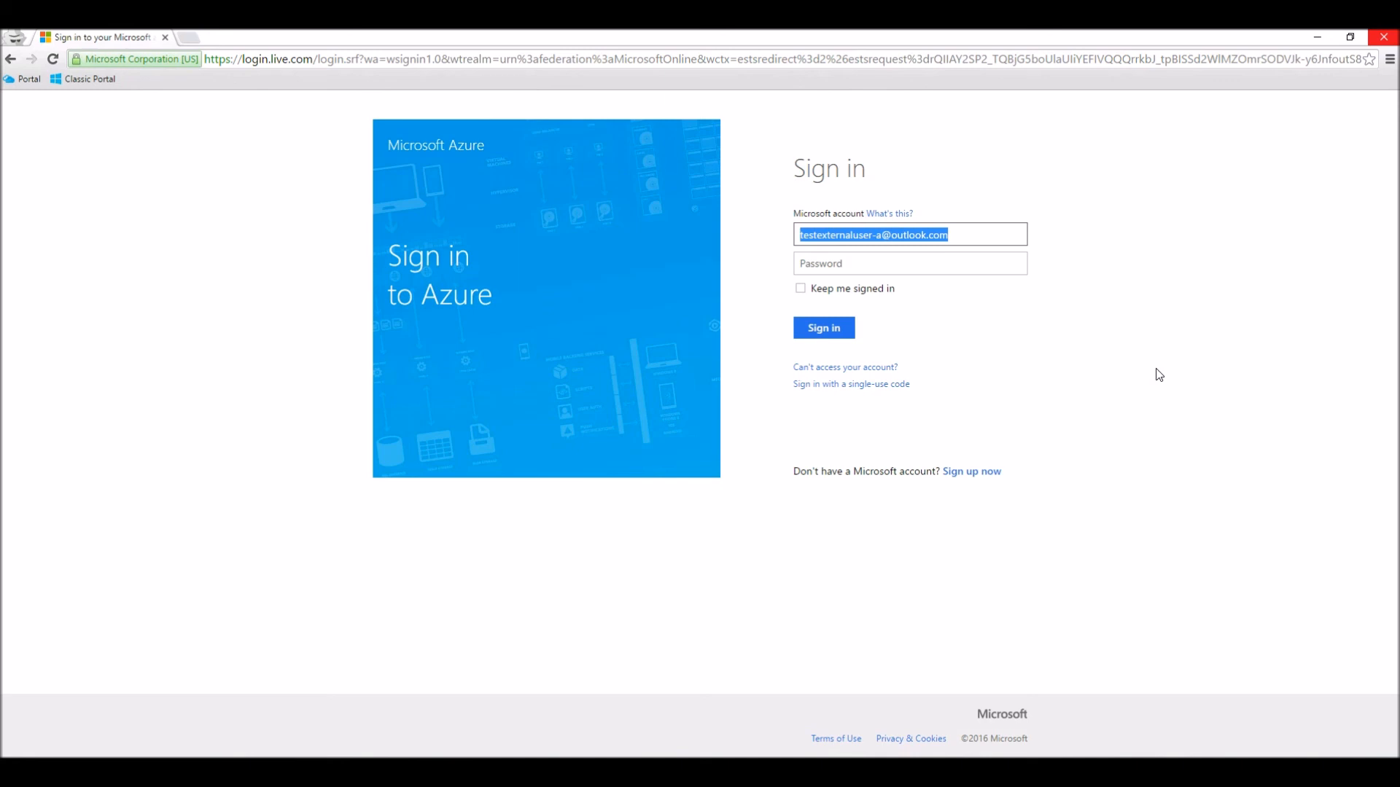
key("Tab")
type("•••••")
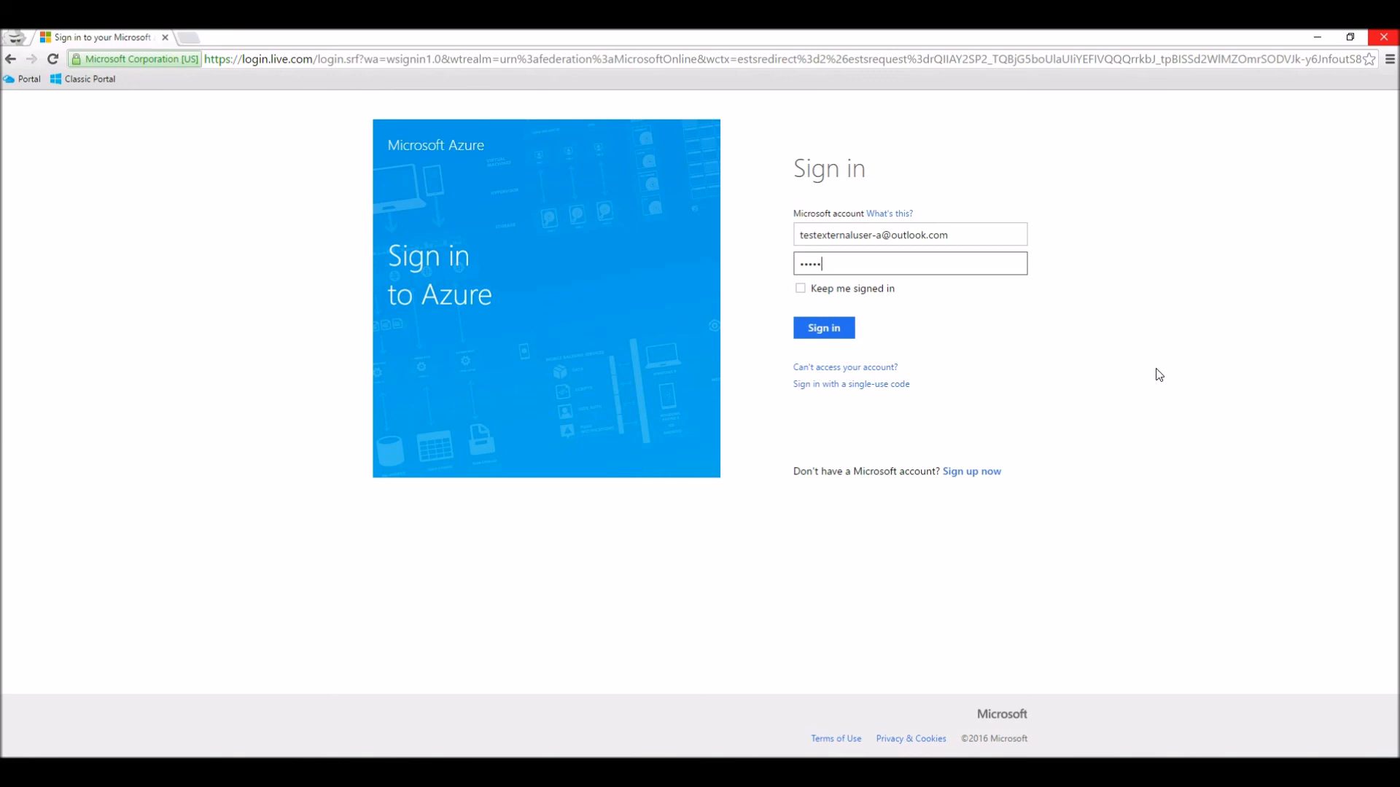
type("••••••")
key("Return")
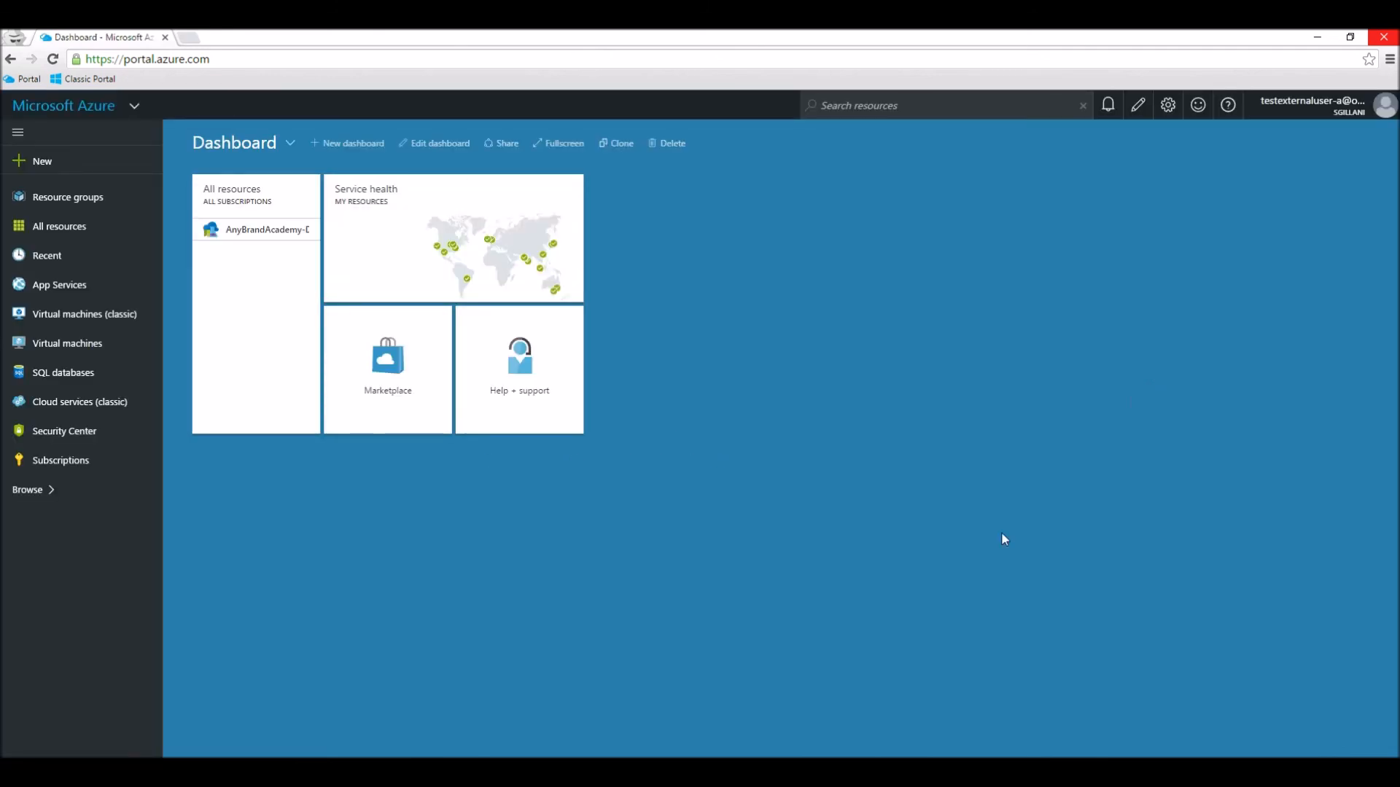
Step: Open the AnyBrandAcademy-DSLab lab from the external test user's list of all resources
left_click(56, 231)
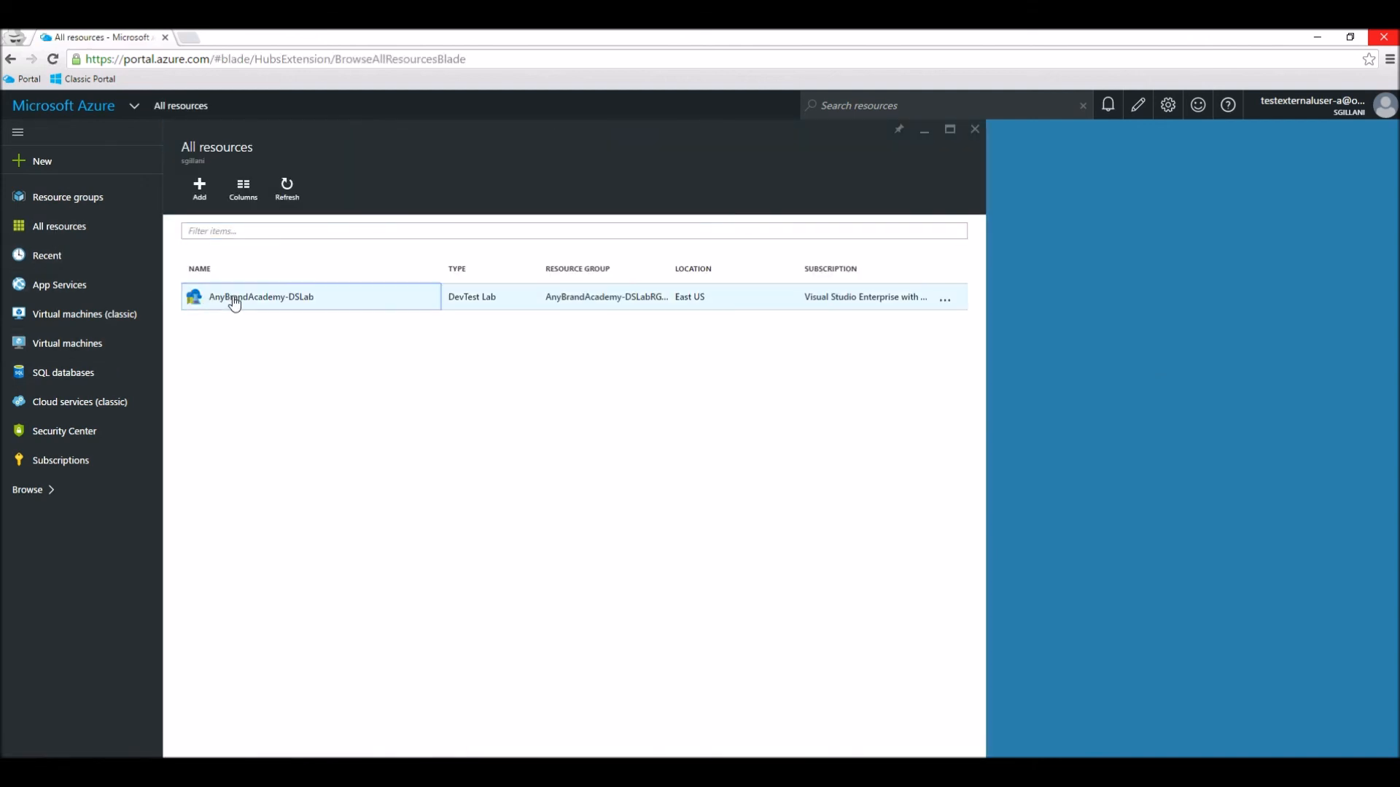
left_click(234, 301)
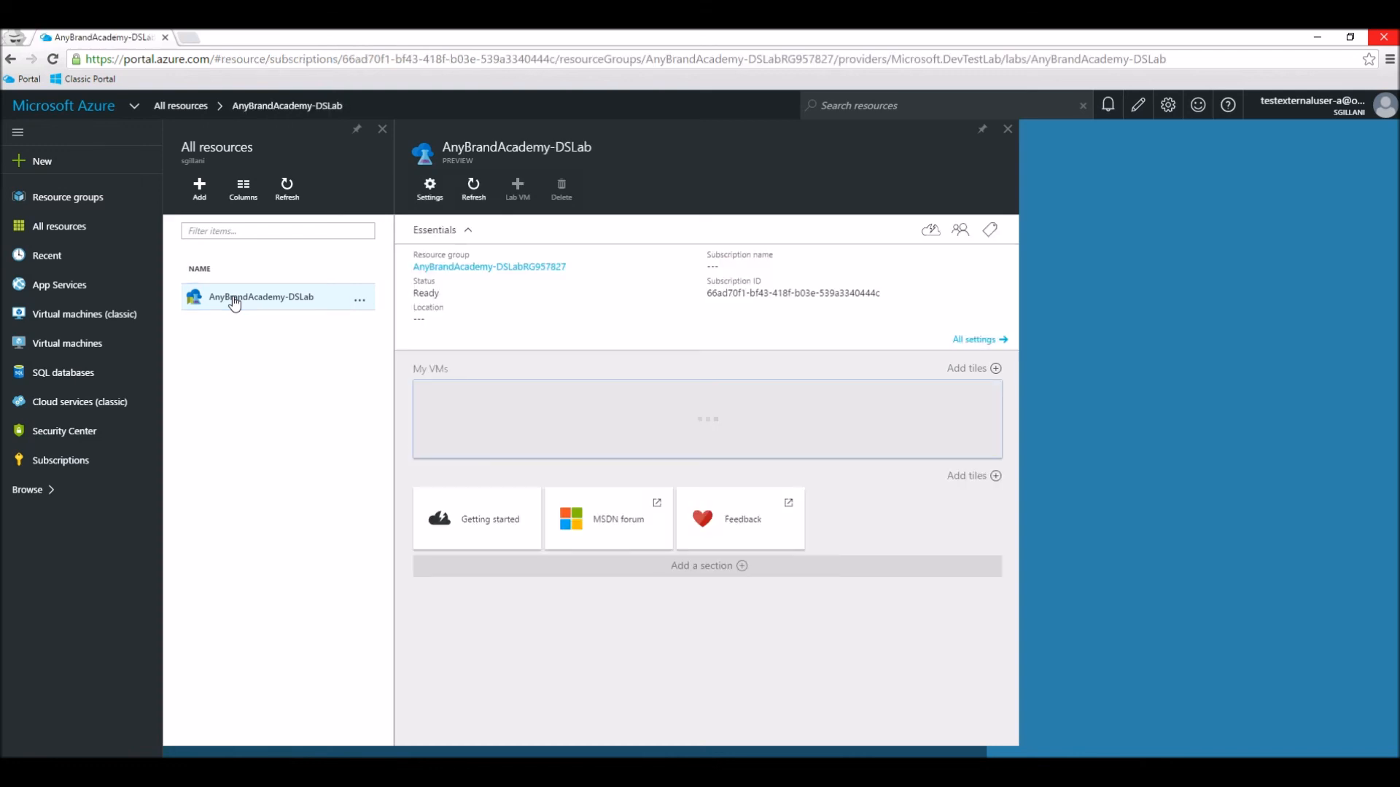